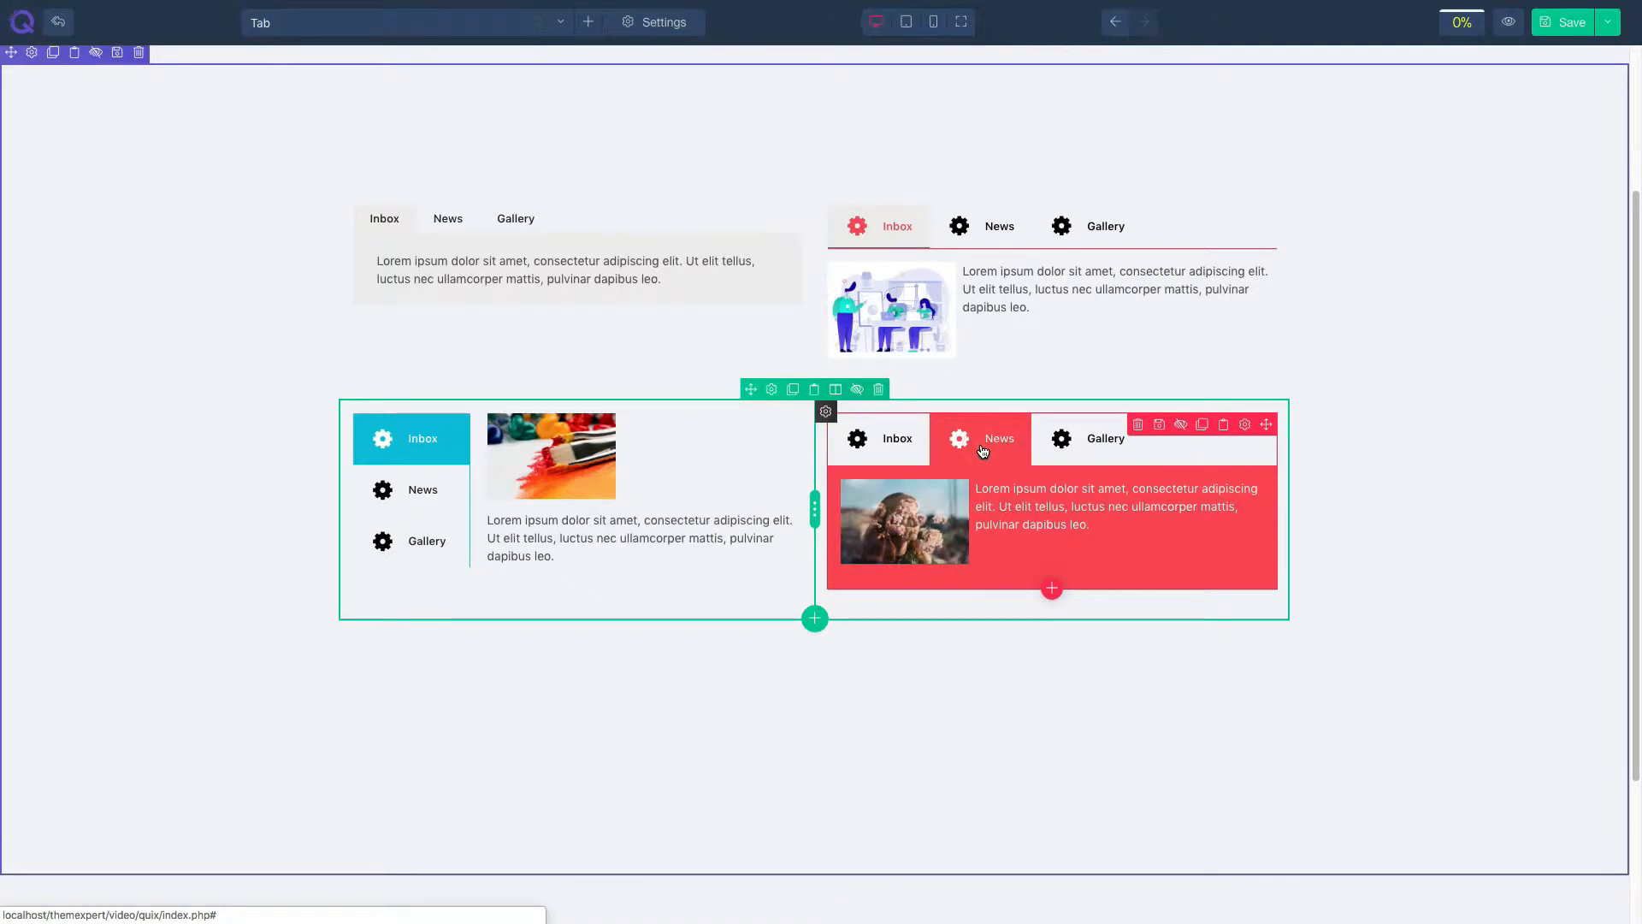
Step: Add a Tab element to the first empty column of the section above the sample tabs
scroll(686, 404, up, 3)
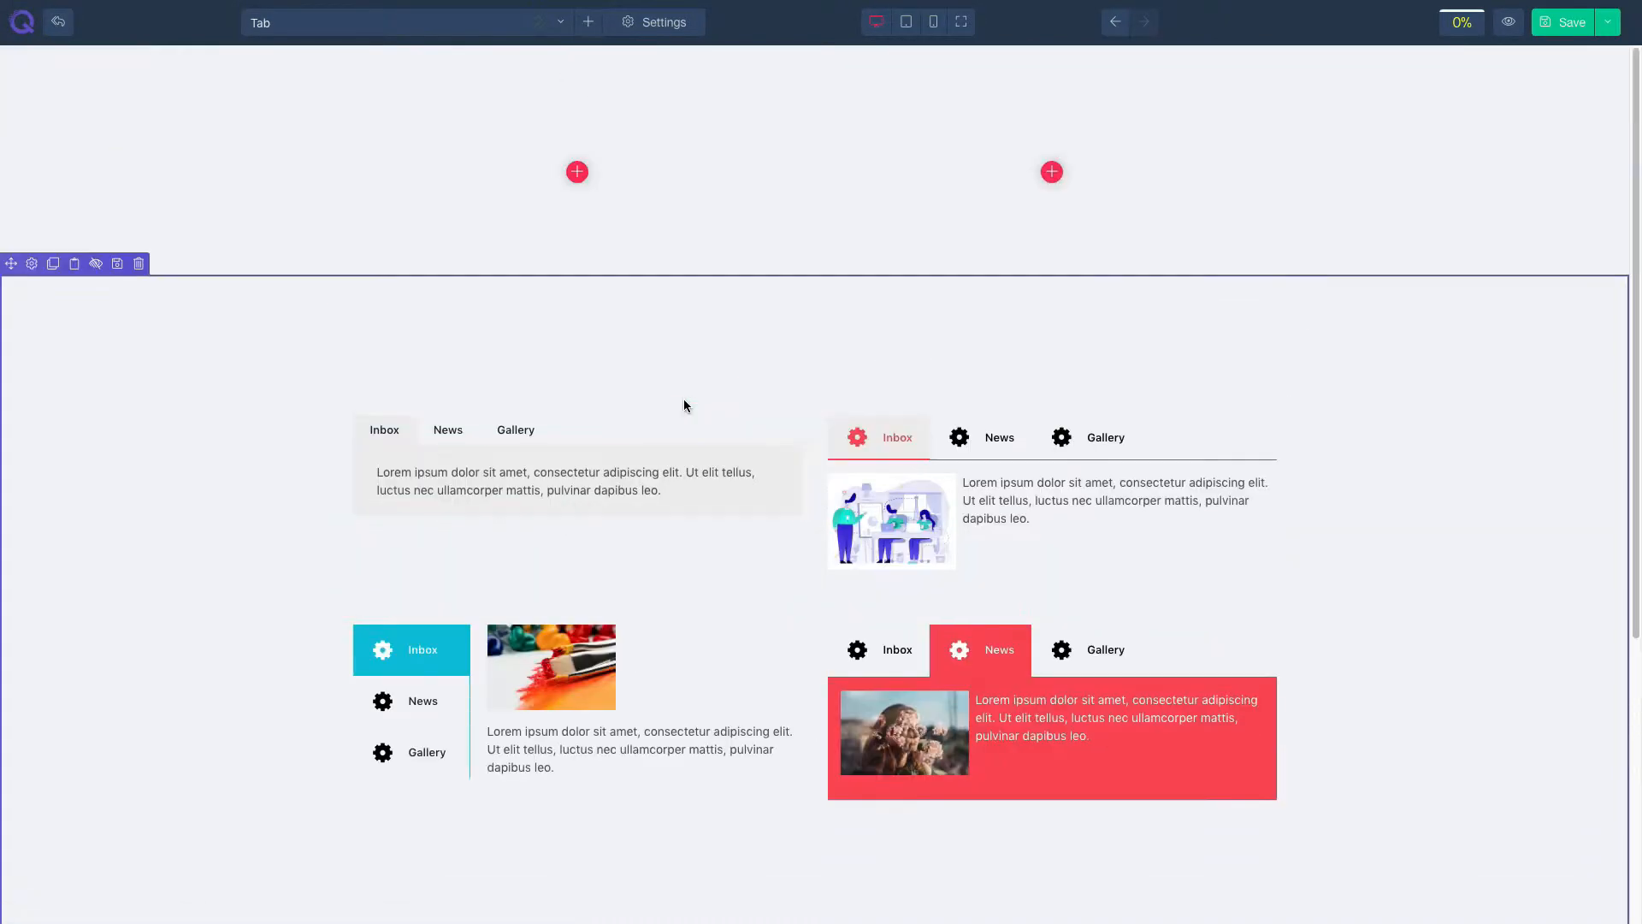
click(578, 172)
scroll(847, 368, down, 5)
click(876, 359)
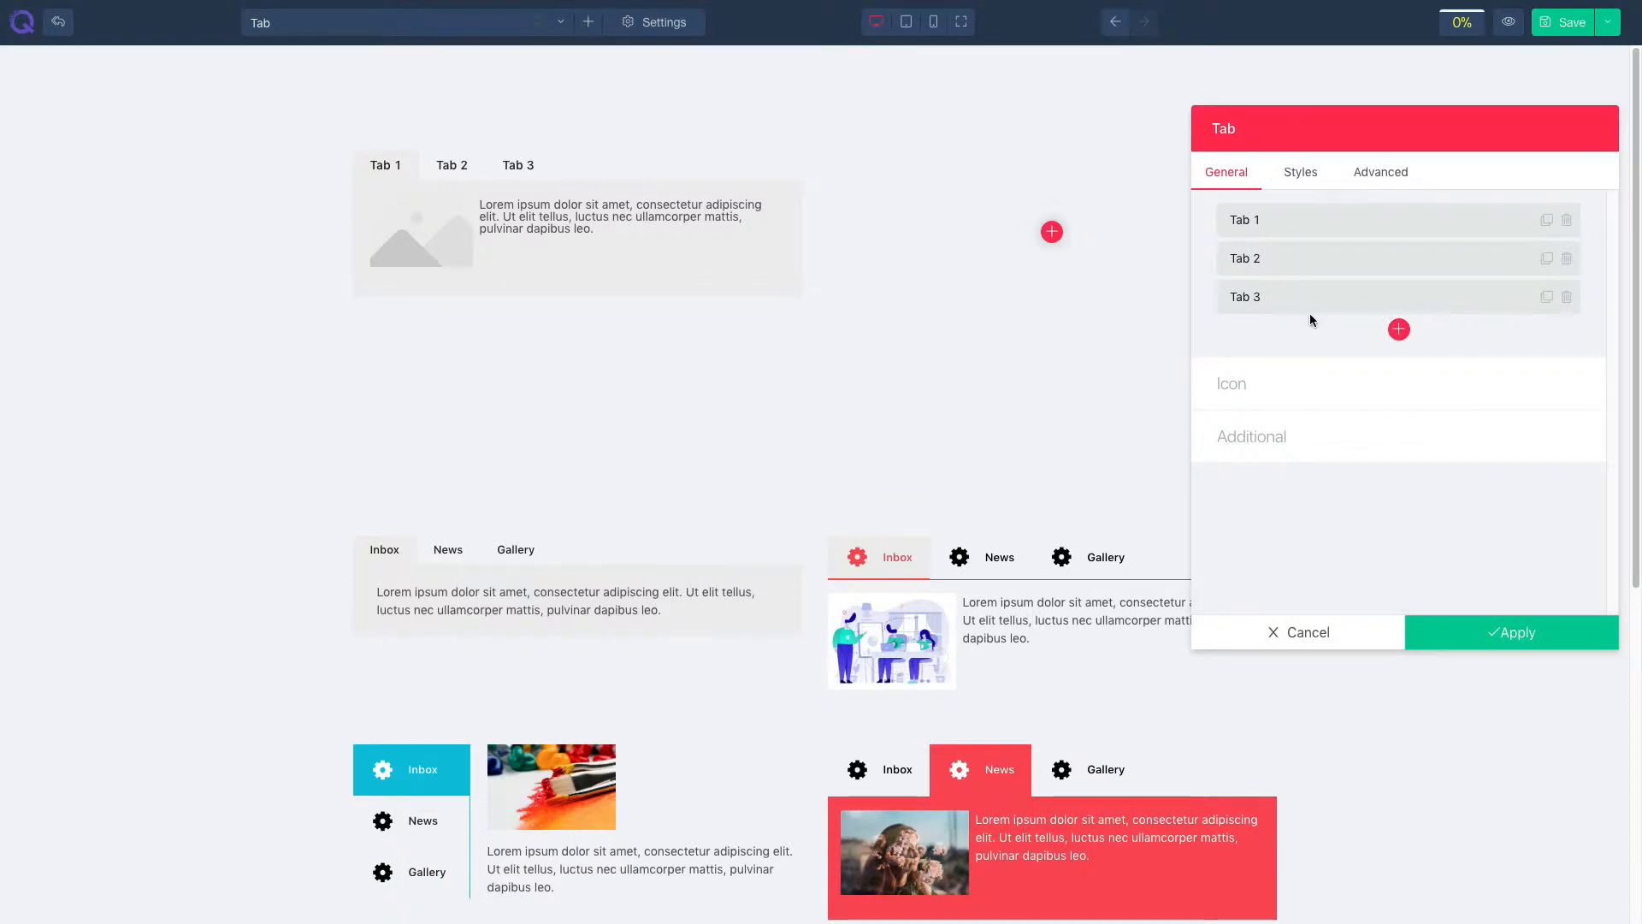
Step: Replace the placeholder image of the Tab 1 item with image17.png from the local media files
click(1290, 224)
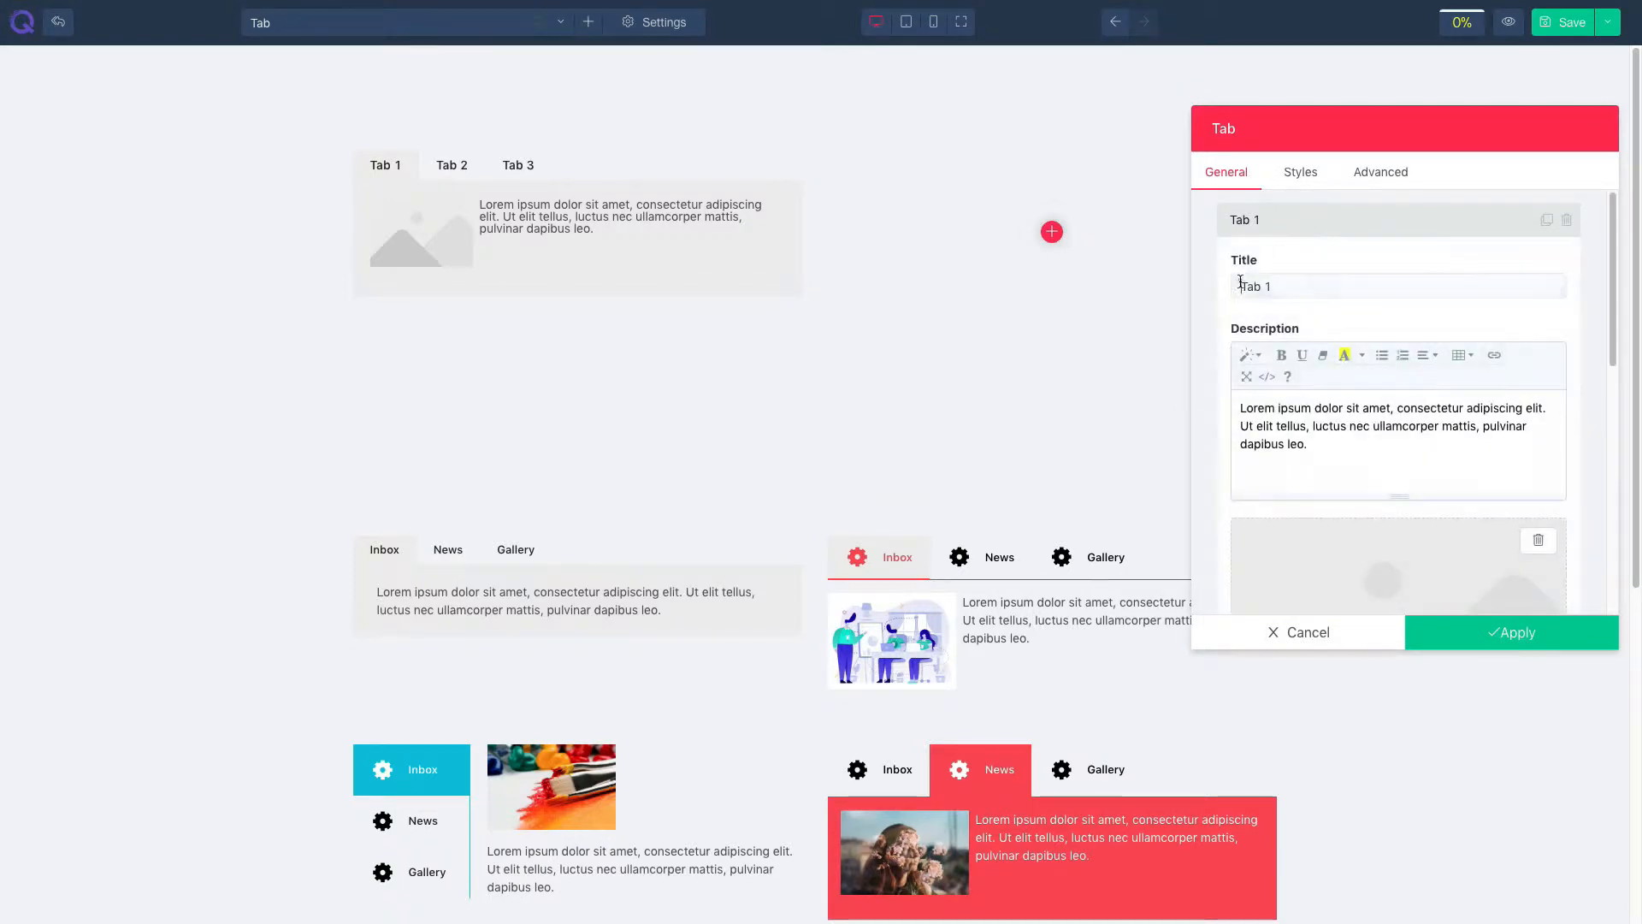
click(1240, 283)
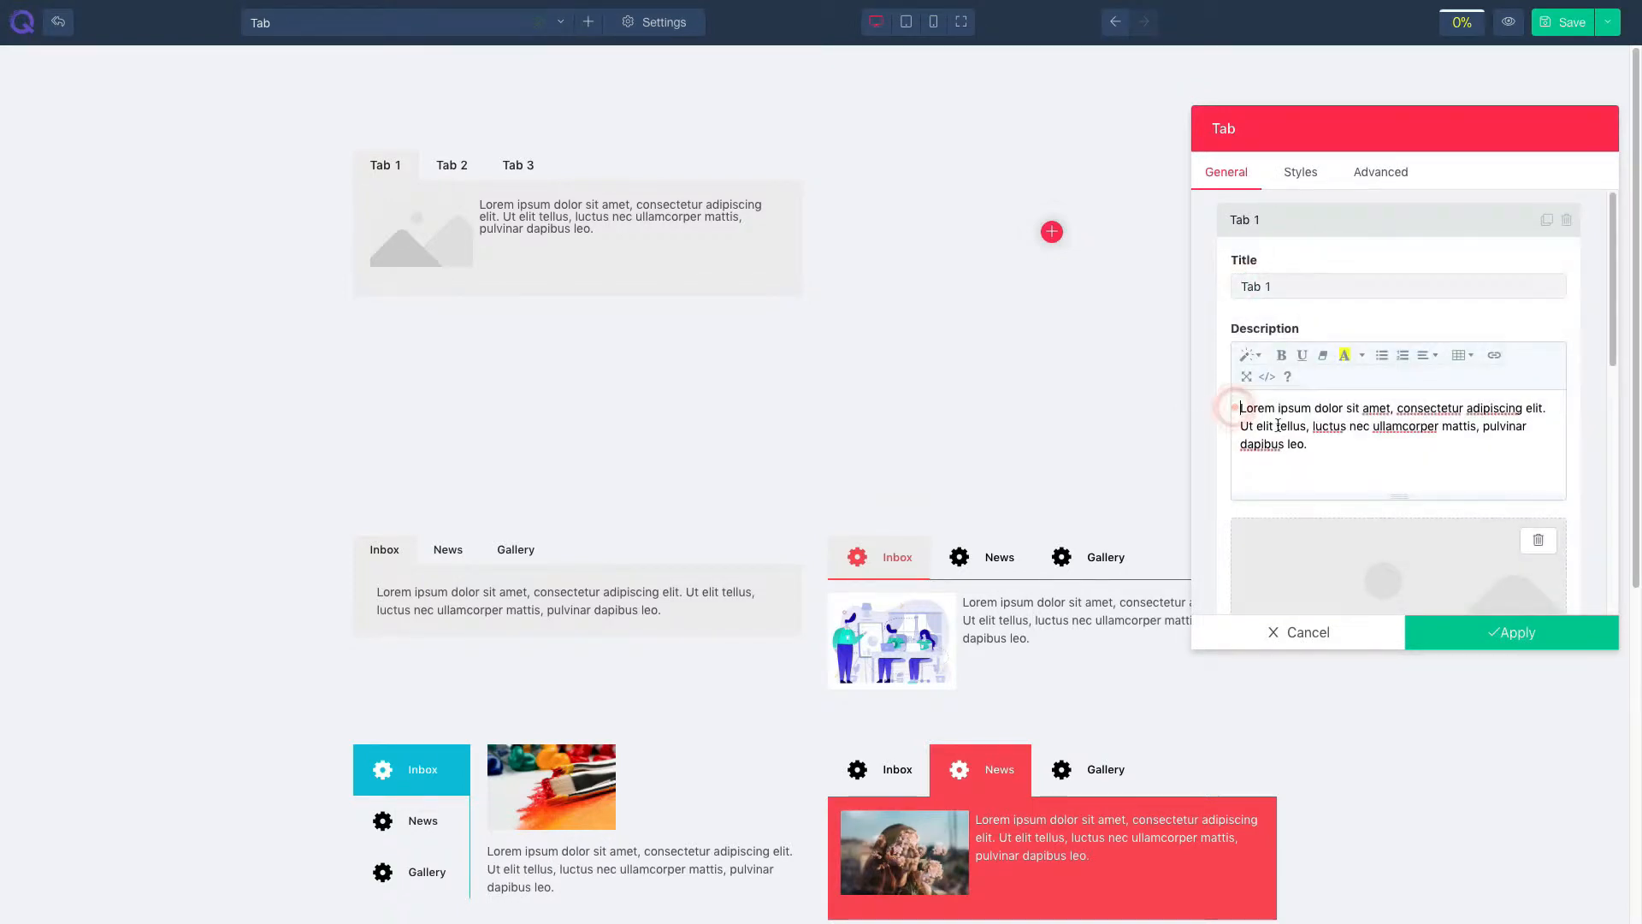
scroll(1231, 404, down, 3)
click(1324, 393)
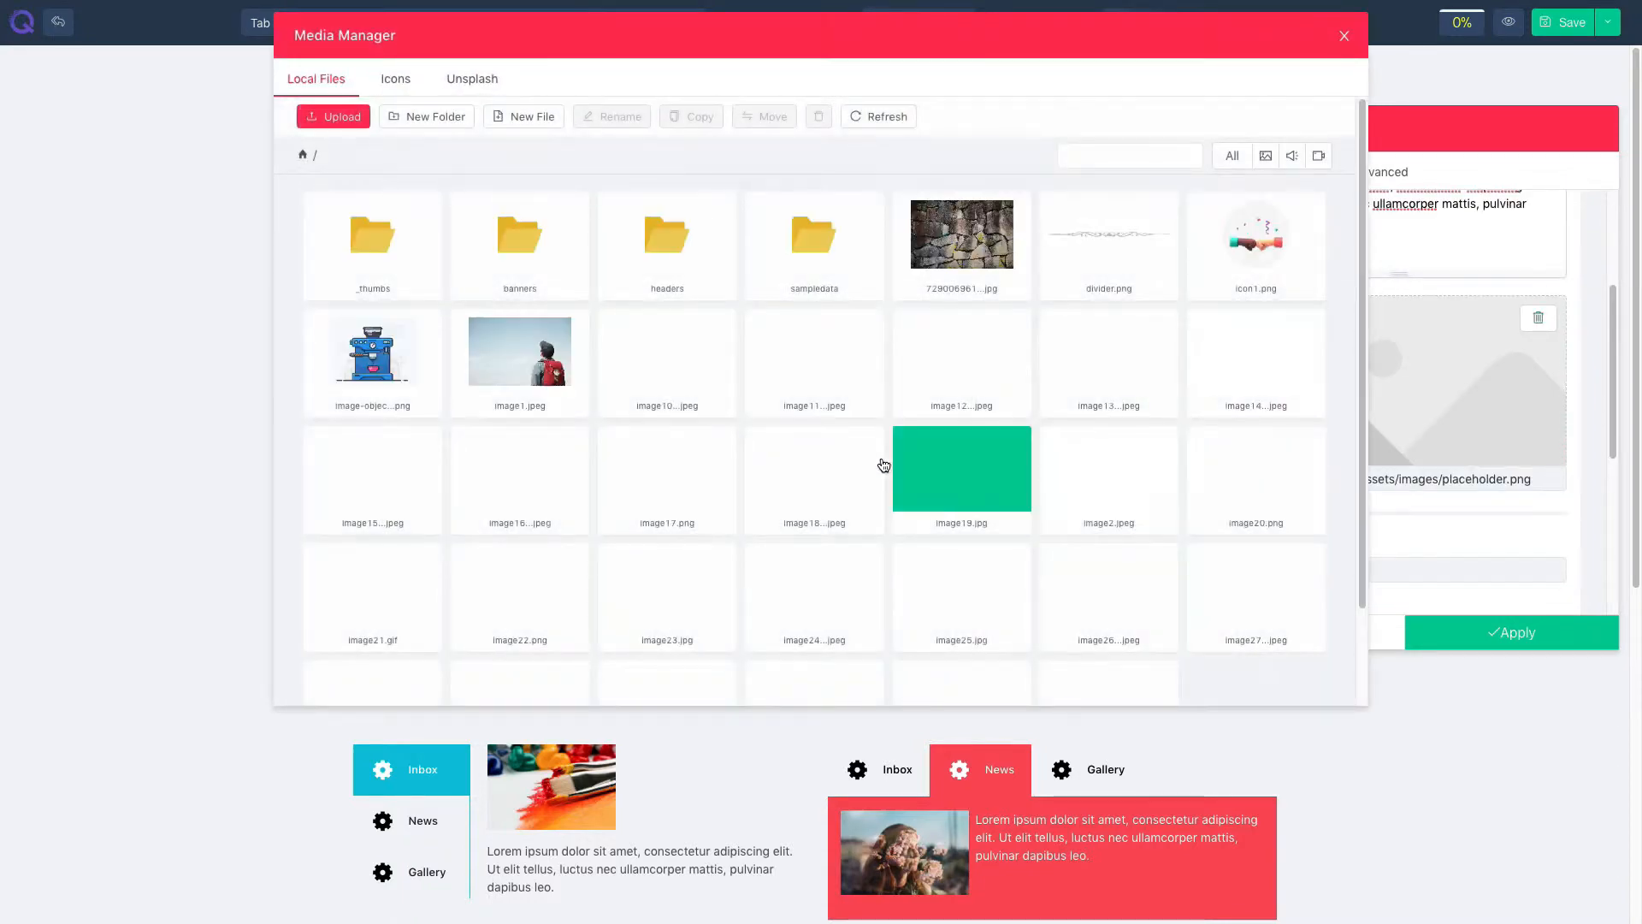
click(633, 472)
scroll(1317, 424, down, 2)
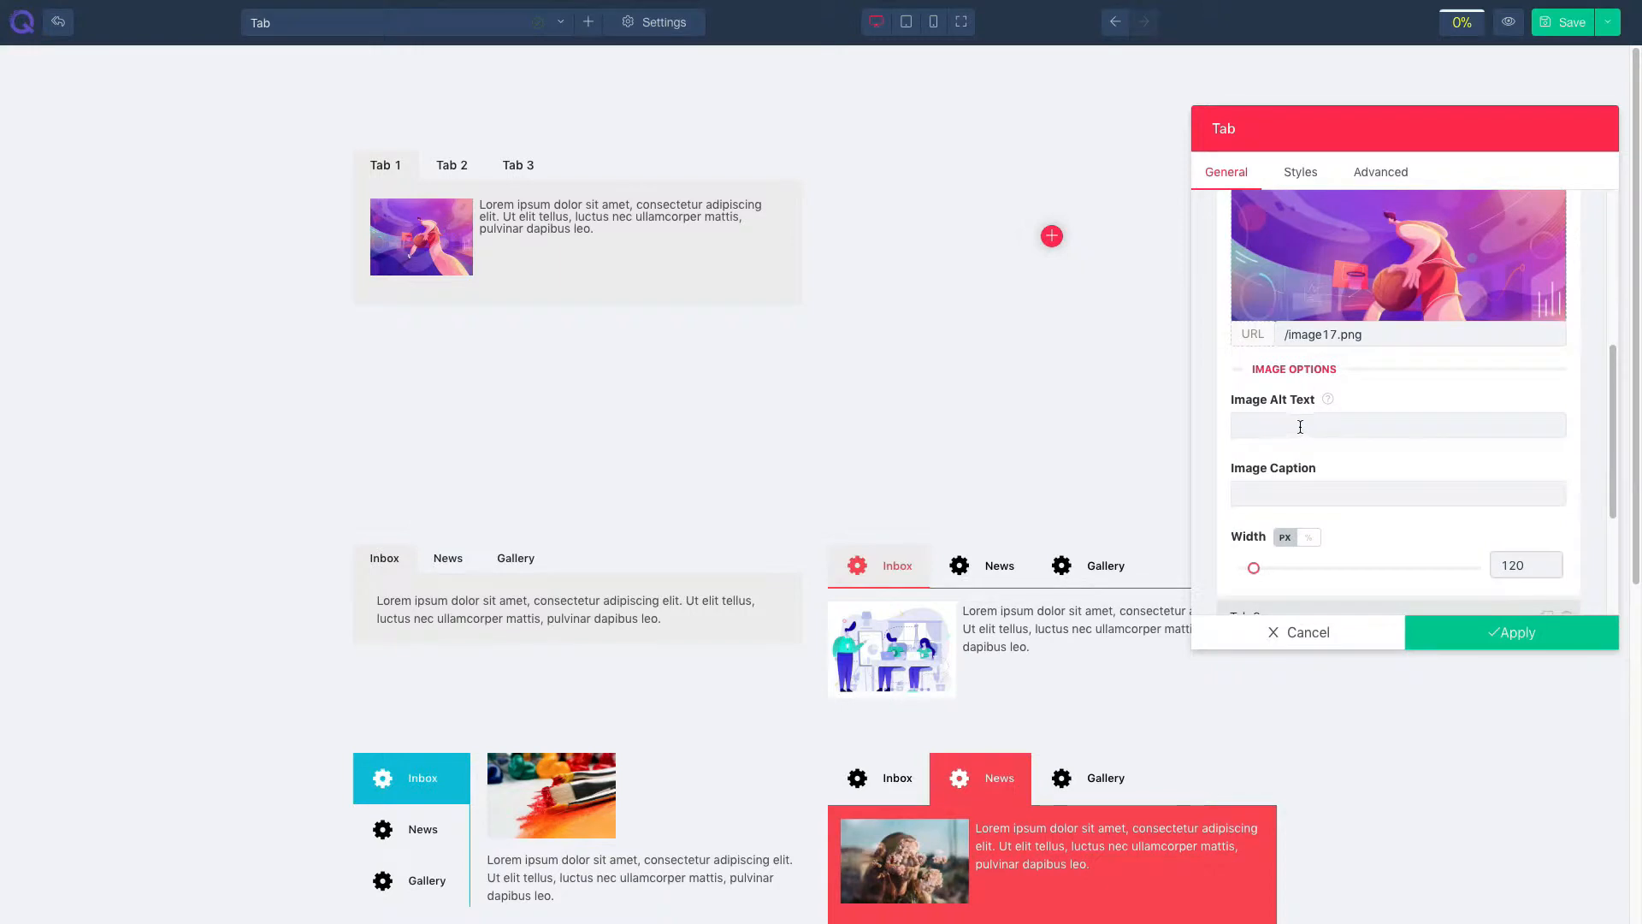
Step: Try a larger width for the Tab 1 image, then reset it to the default
click(1303, 426)
click(1302, 492)
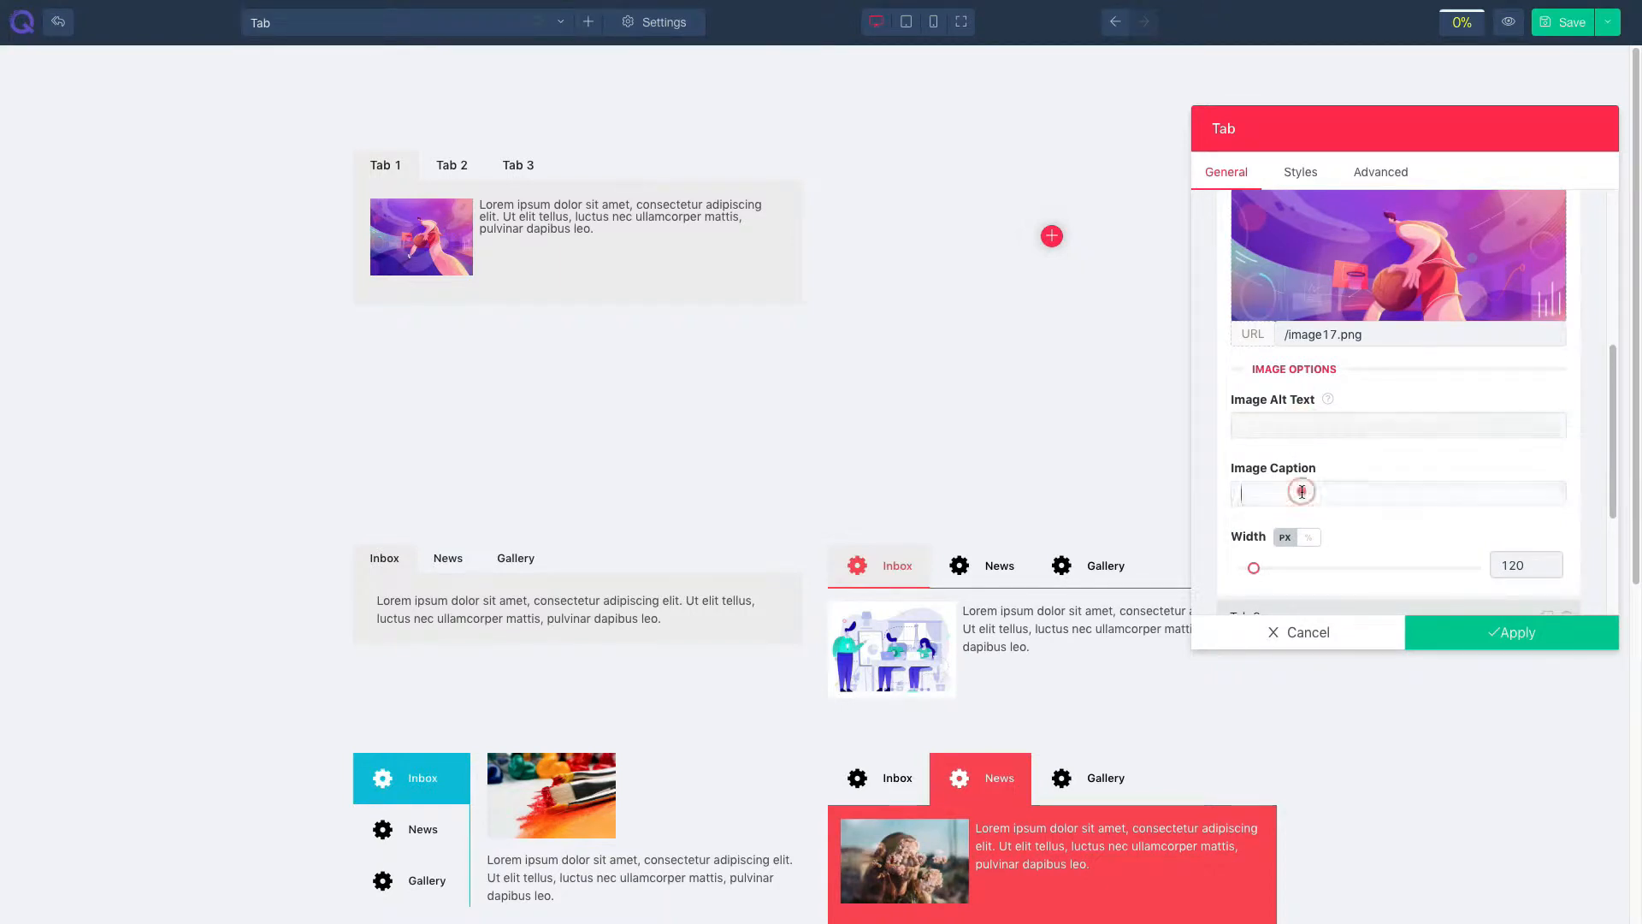
scroll(1250, 504, down, 1)
drag(1261, 530, 1321, 524)
click(1544, 493)
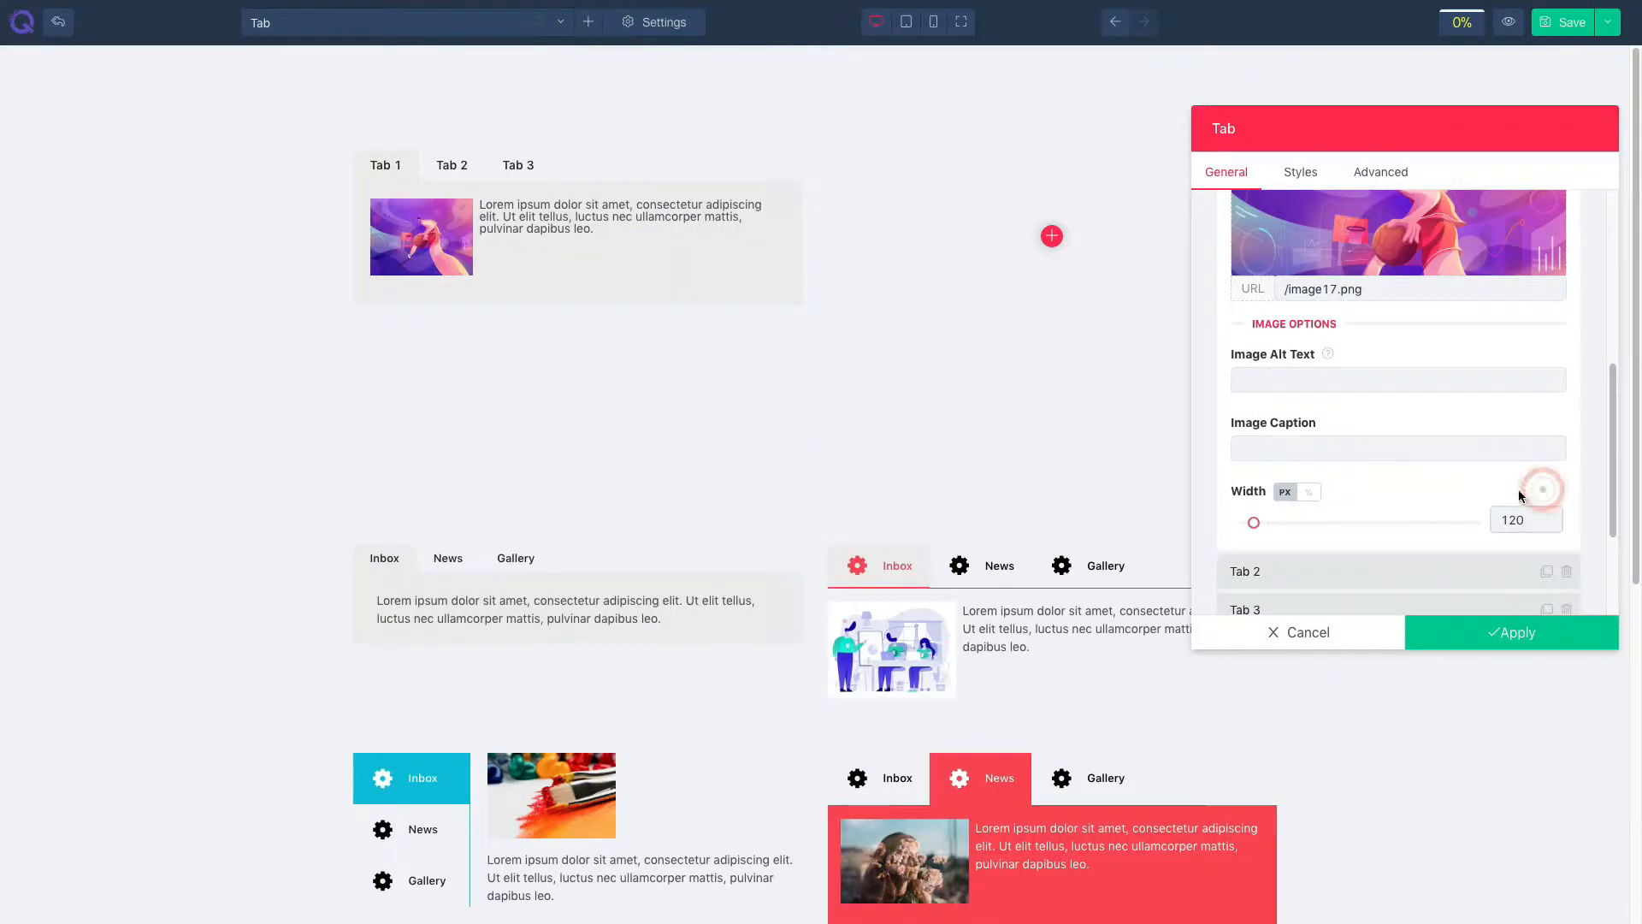
scroll(1327, 494, down, 2)
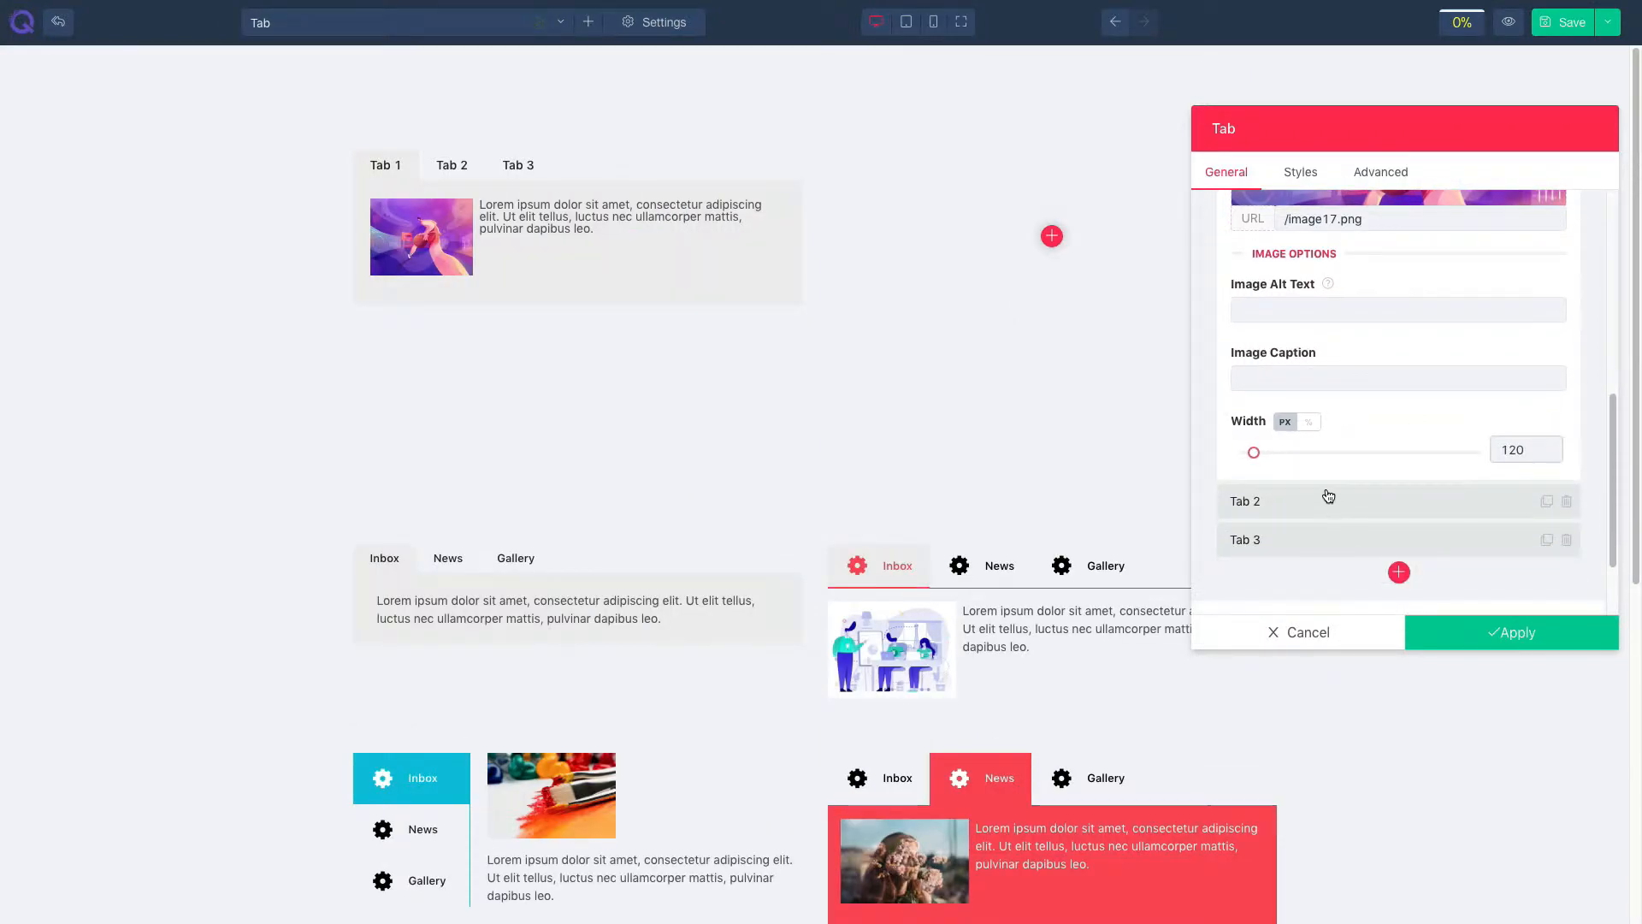
scroll(1327, 496, down, 1)
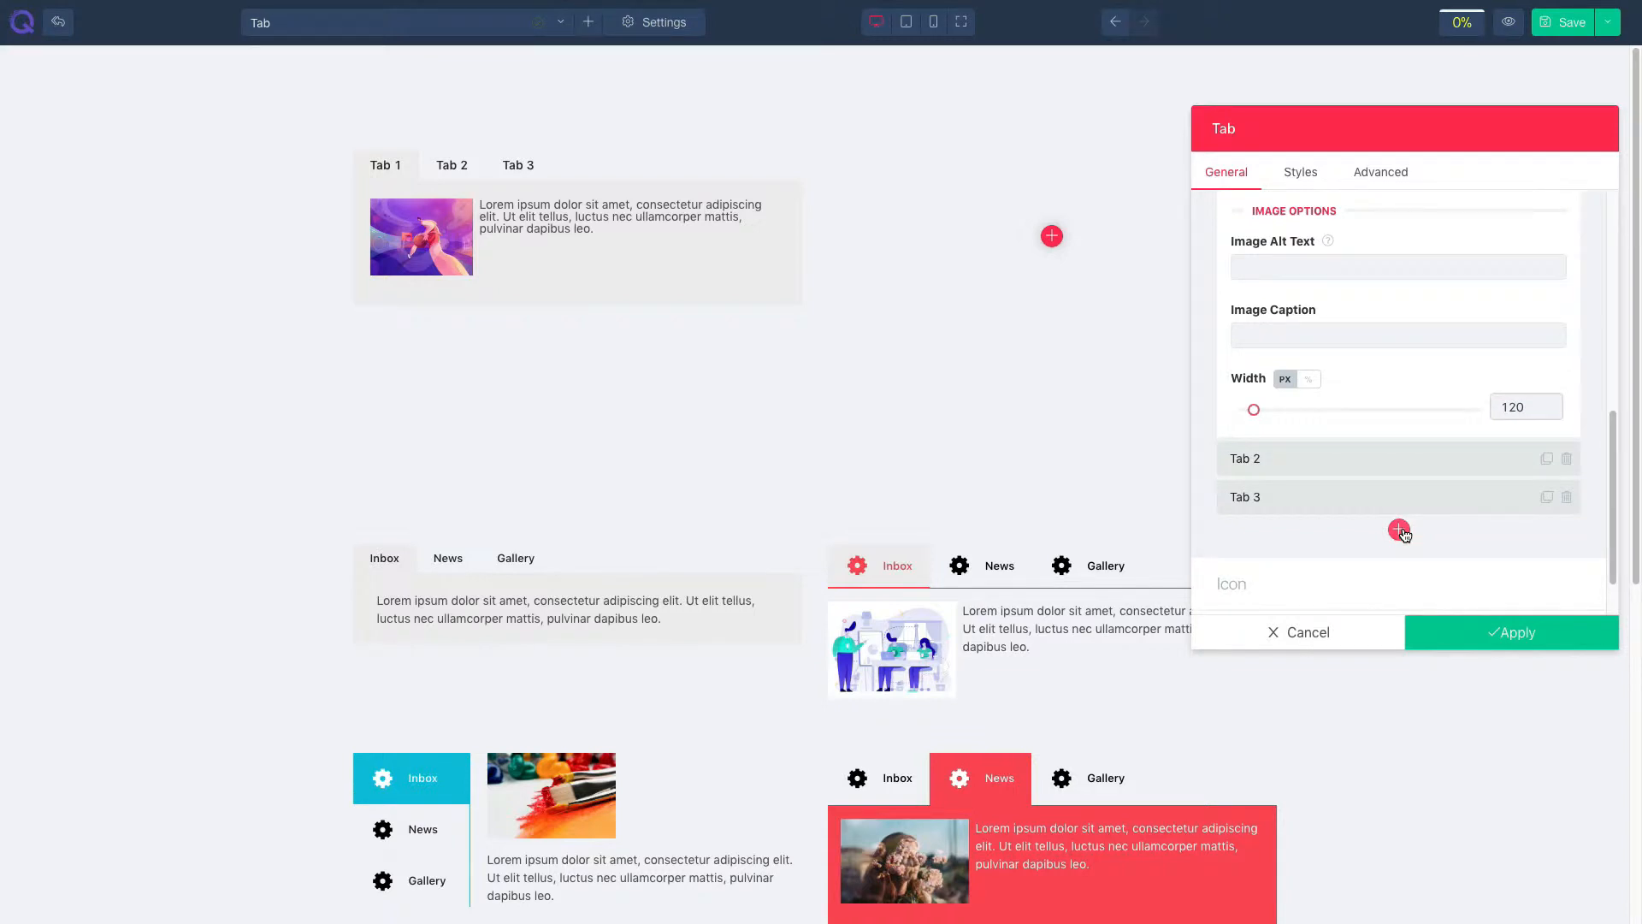
Step: Try adding a fourth tab item and duplicating it, then delete both extra items
click(1399, 530)
scroll(1413, 534, down, 1)
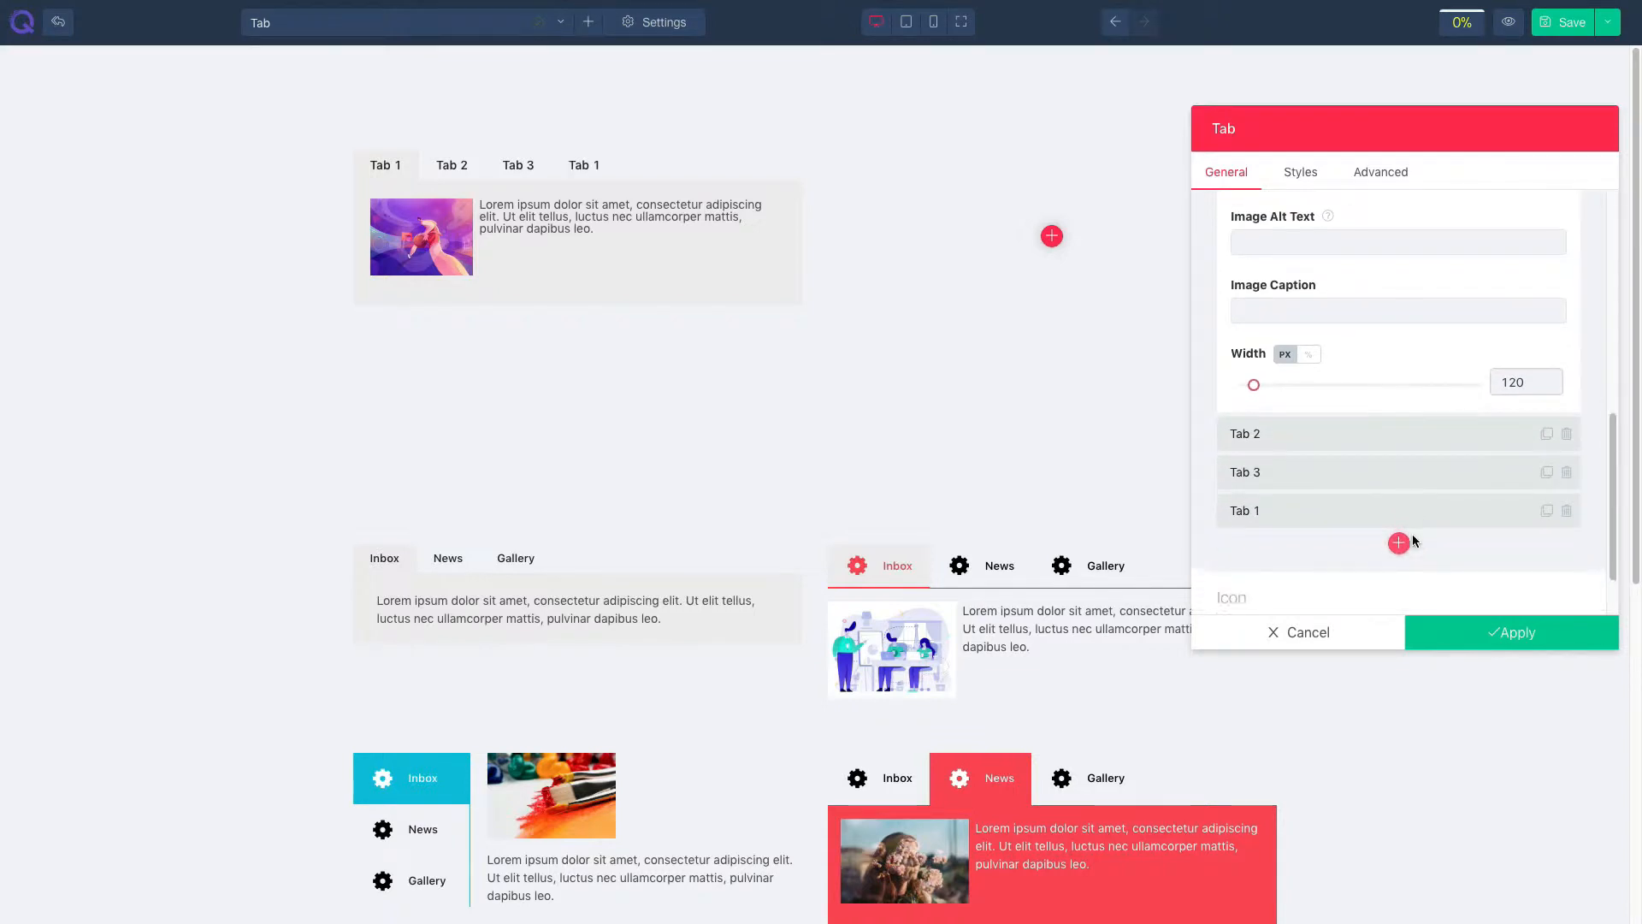
click(1546, 507)
click(1567, 545)
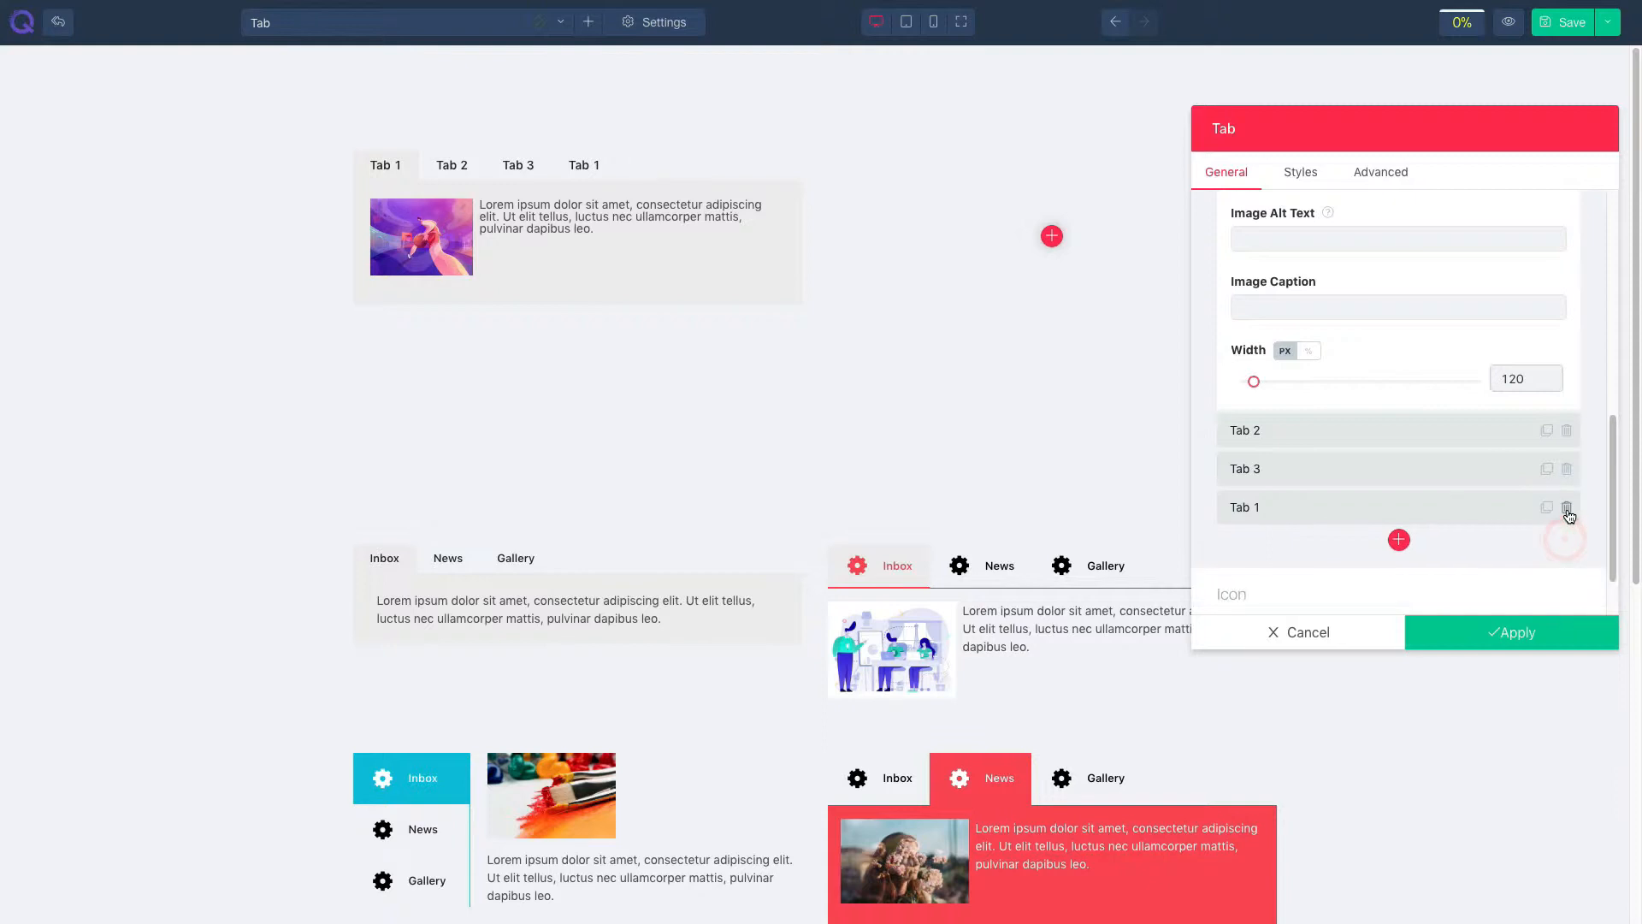
click(1567, 507)
Step: Assign the University icon to the tab titles
scroll(1411, 530, down, 1)
click(1358, 514)
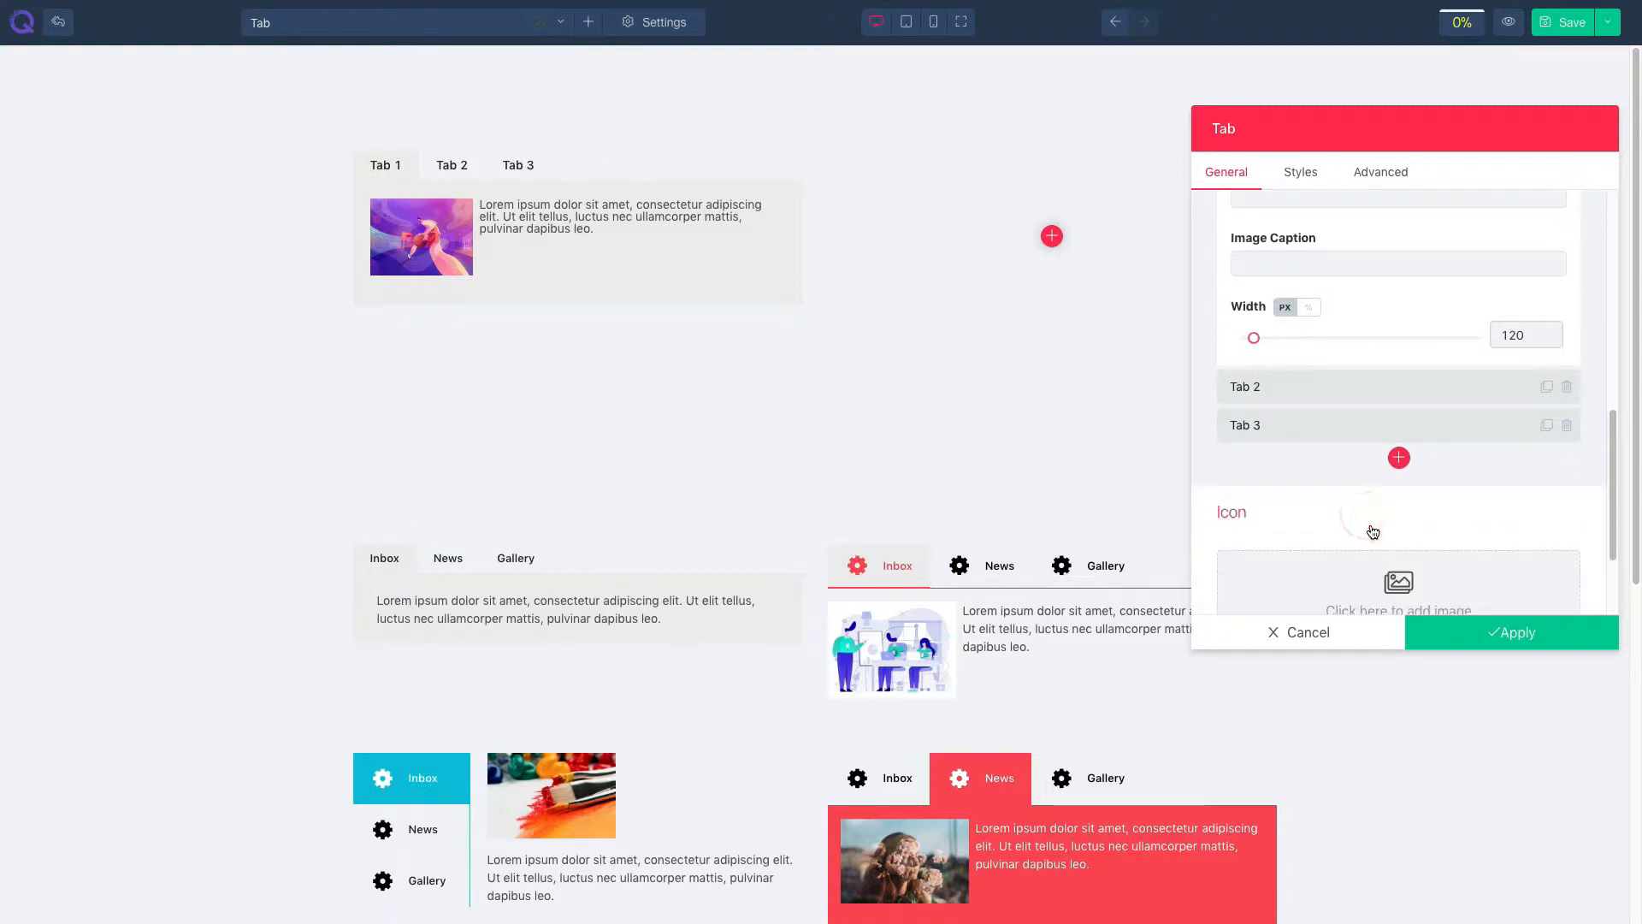
scroll(1368, 496, down, 3)
click(1371, 478)
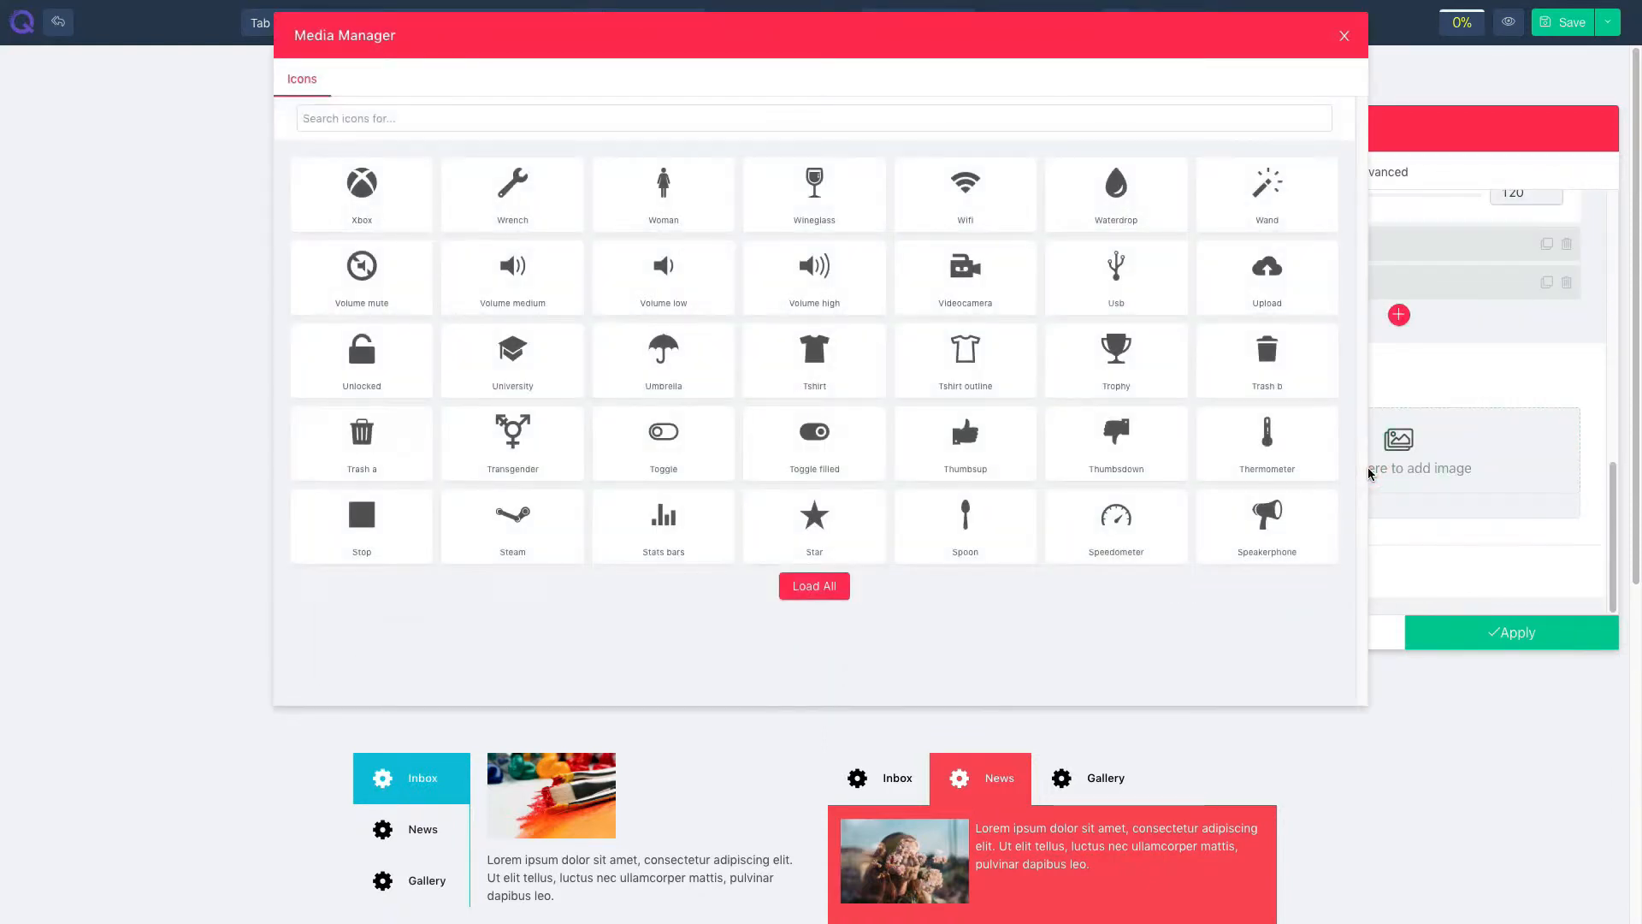
click(512, 359)
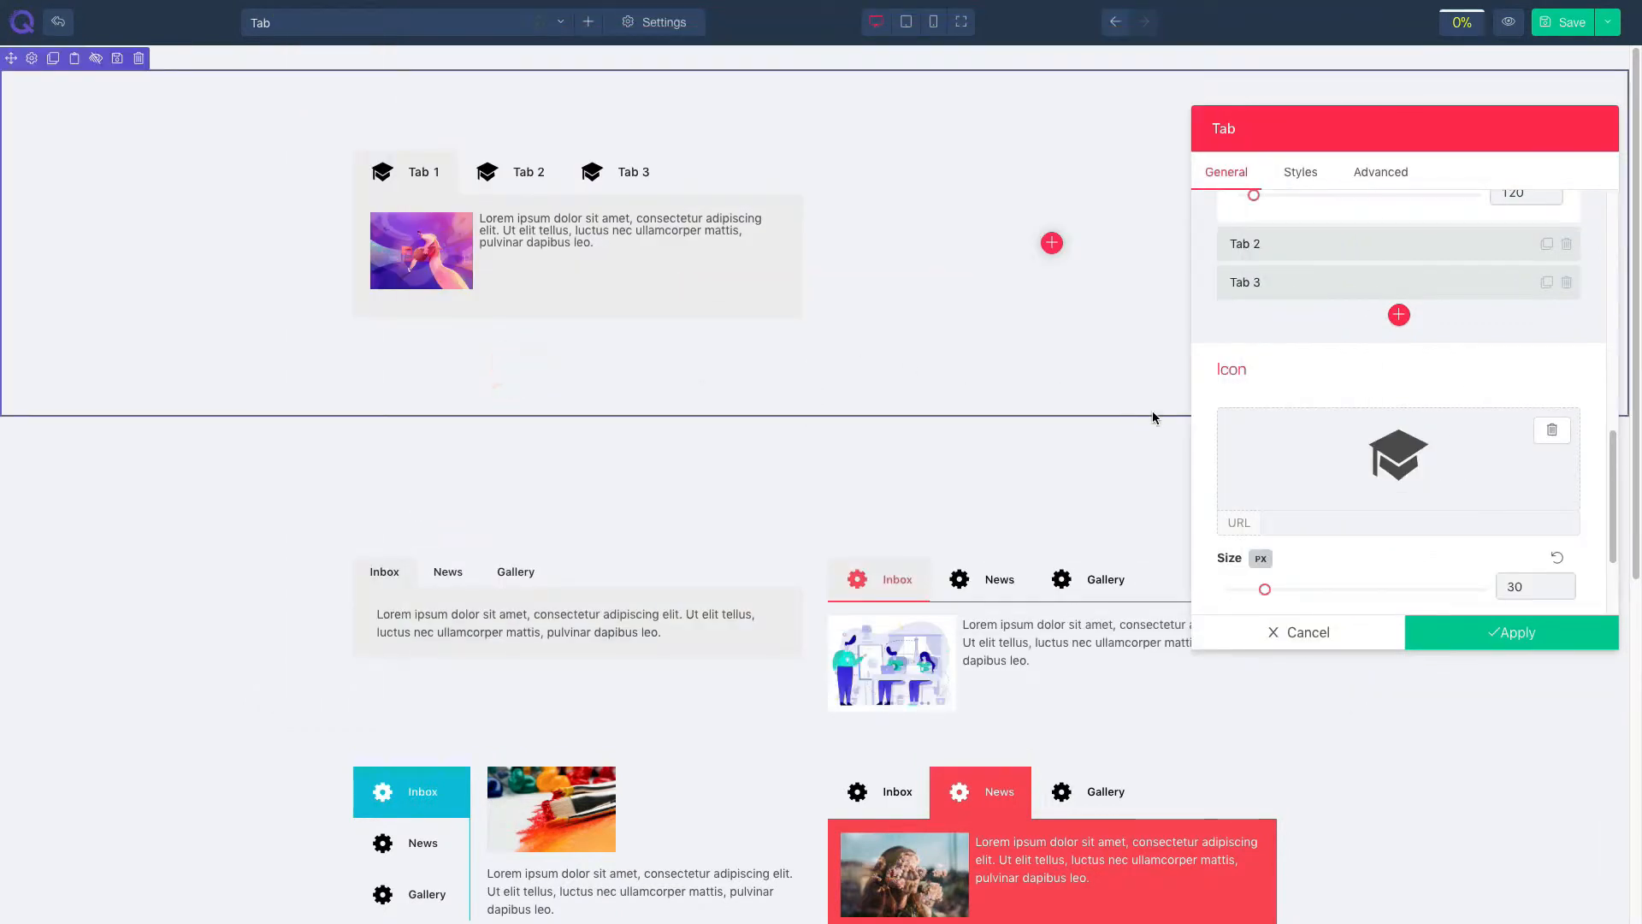
Step: Try an icon size of 56 px, reset it to the default, and color the tab icons green
scroll(1319, 462, down, 2)
drag(1265, 482, 1299, 485)
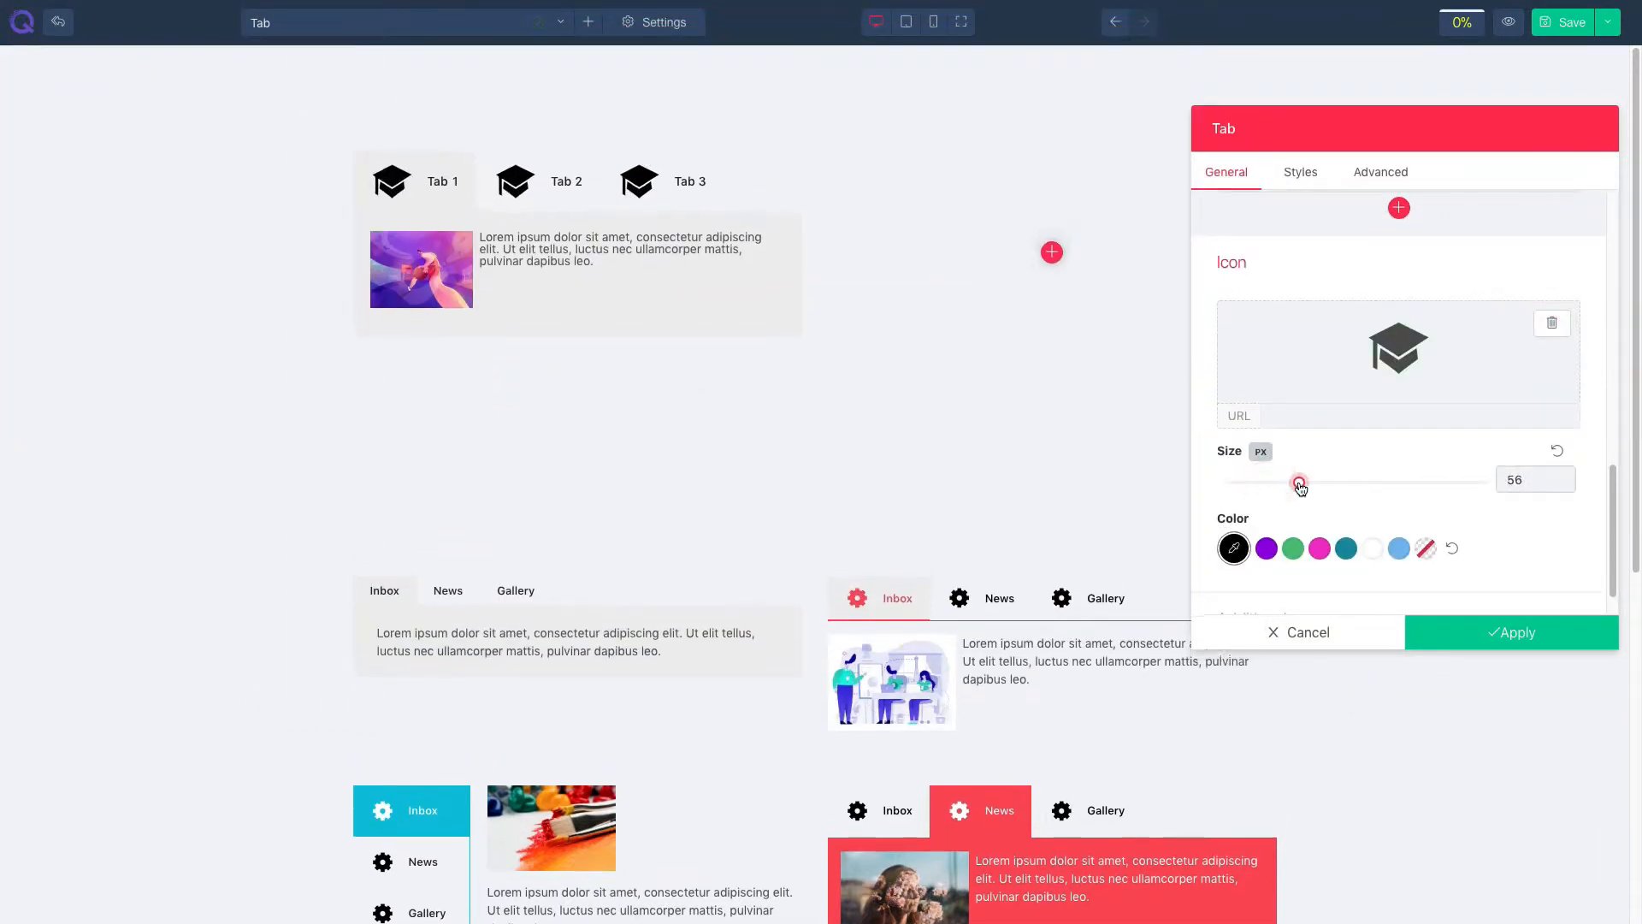
click(1557, 452)
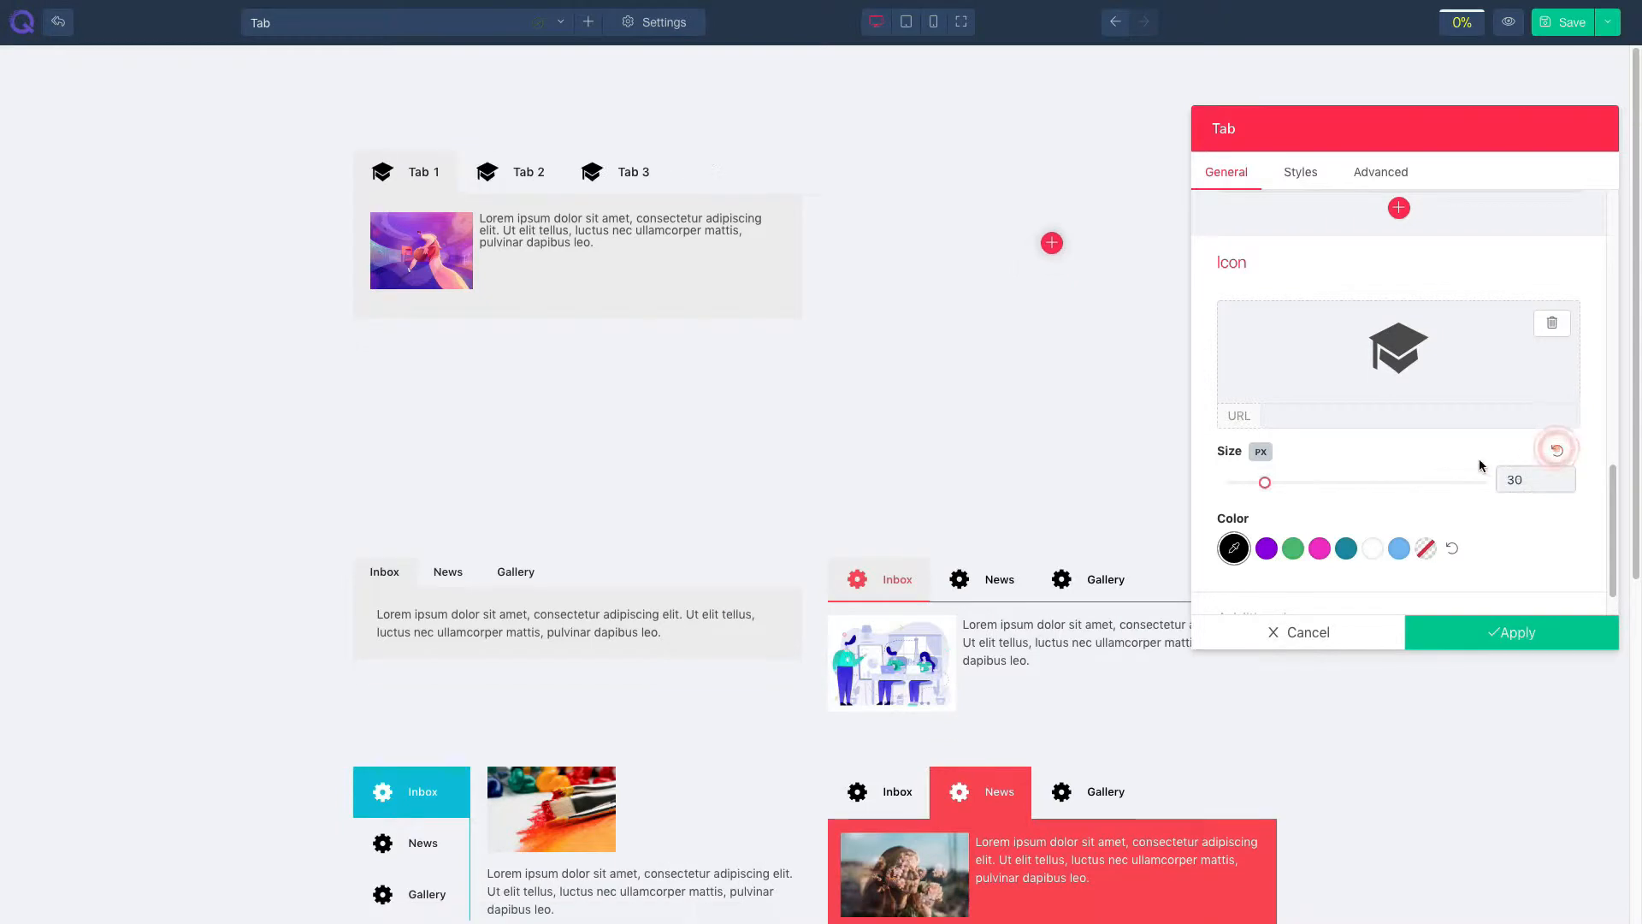
click(1293, 550)
Step: Try the vertical tab alignment, return it to horizontal, and set the title HTML tag to H3
scroll(1279, 536, down, 1)
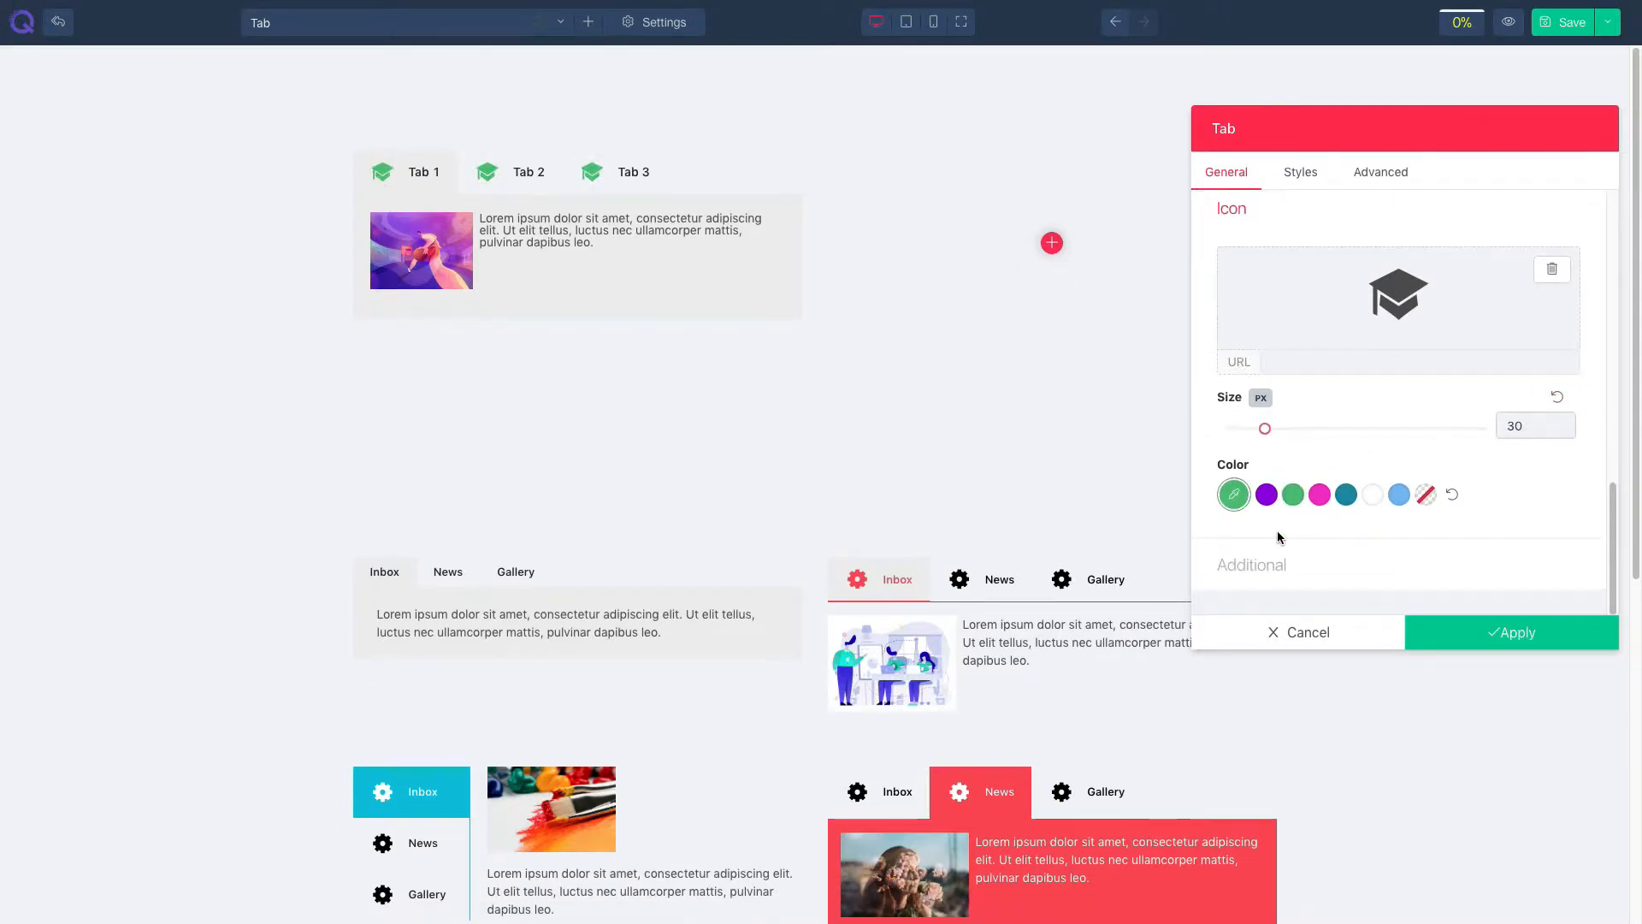
click(1291, 559)
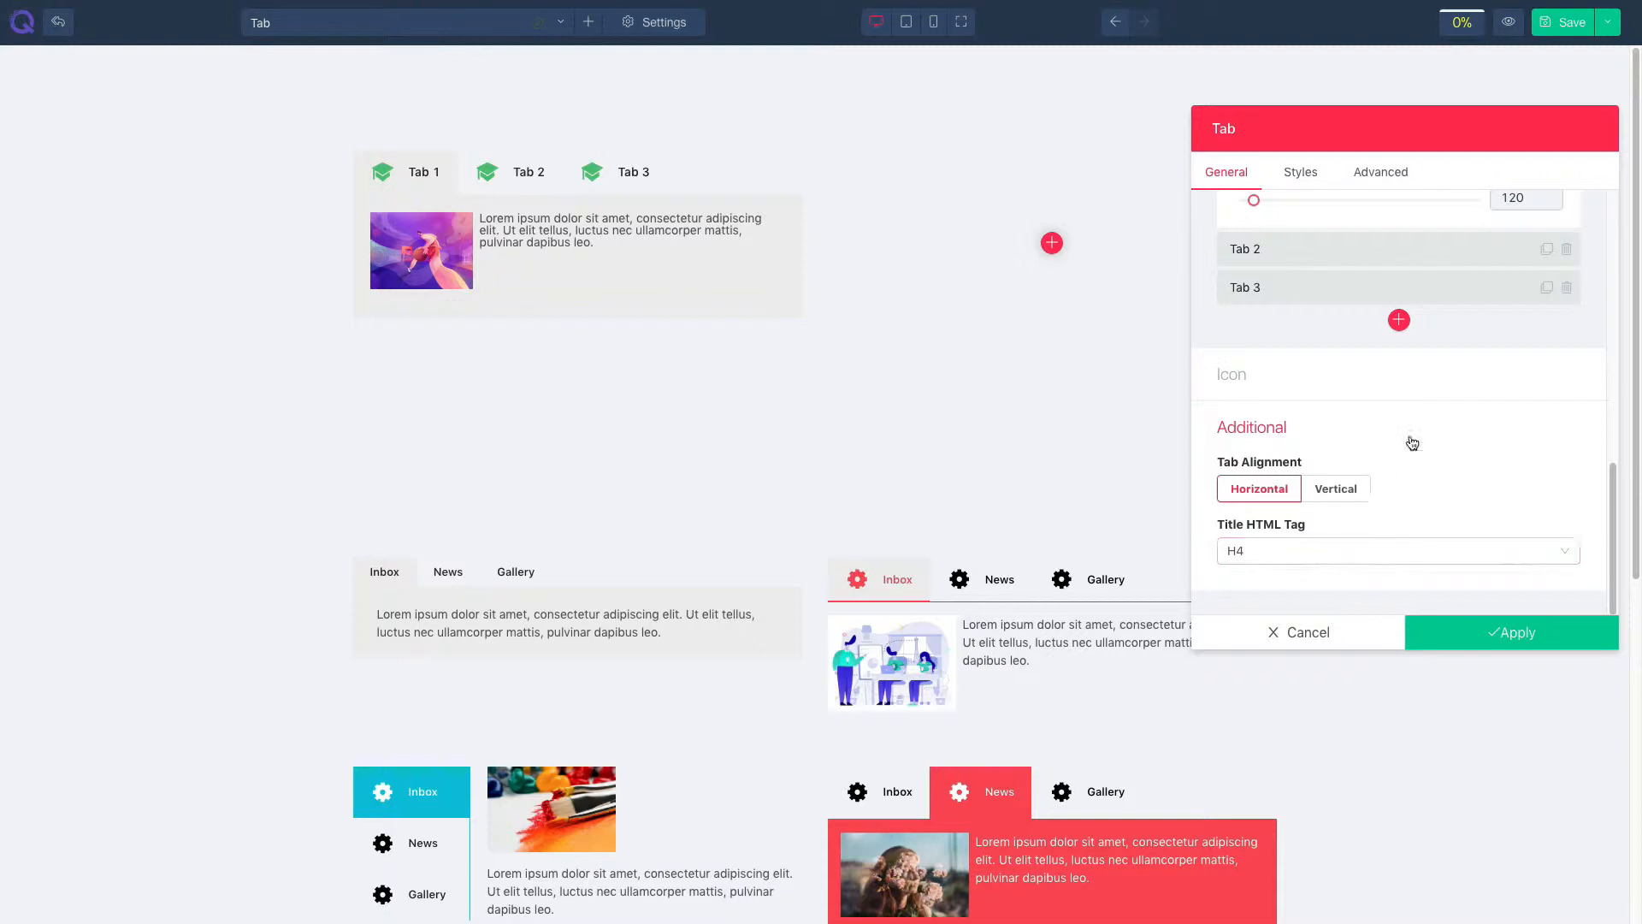
click(1350, 489)
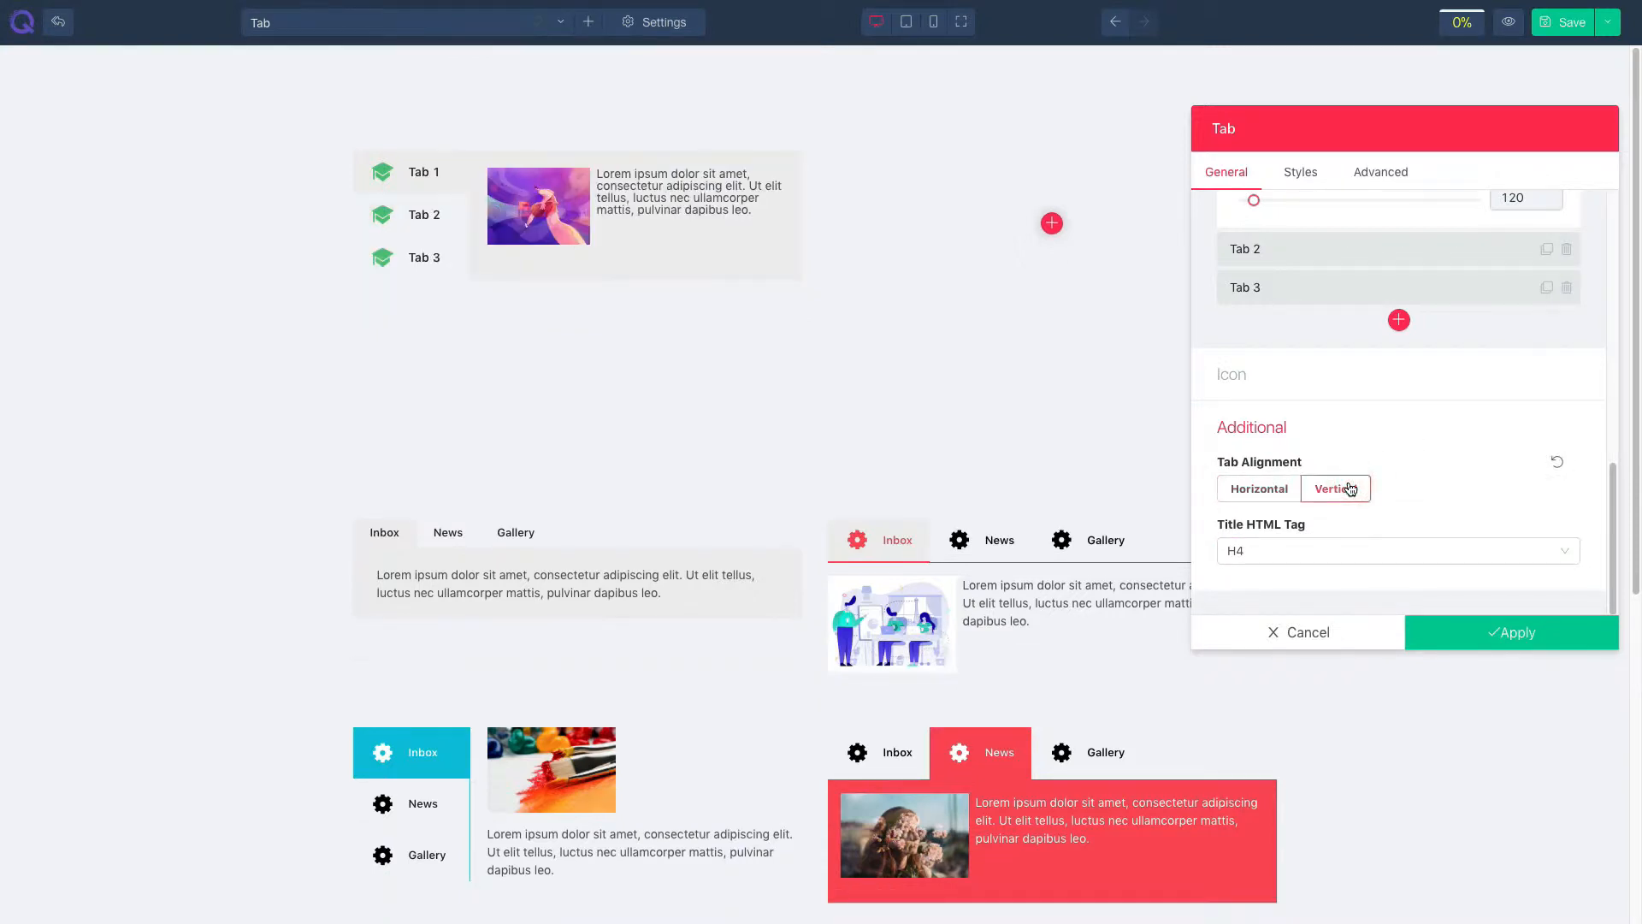
click(1264, 489)
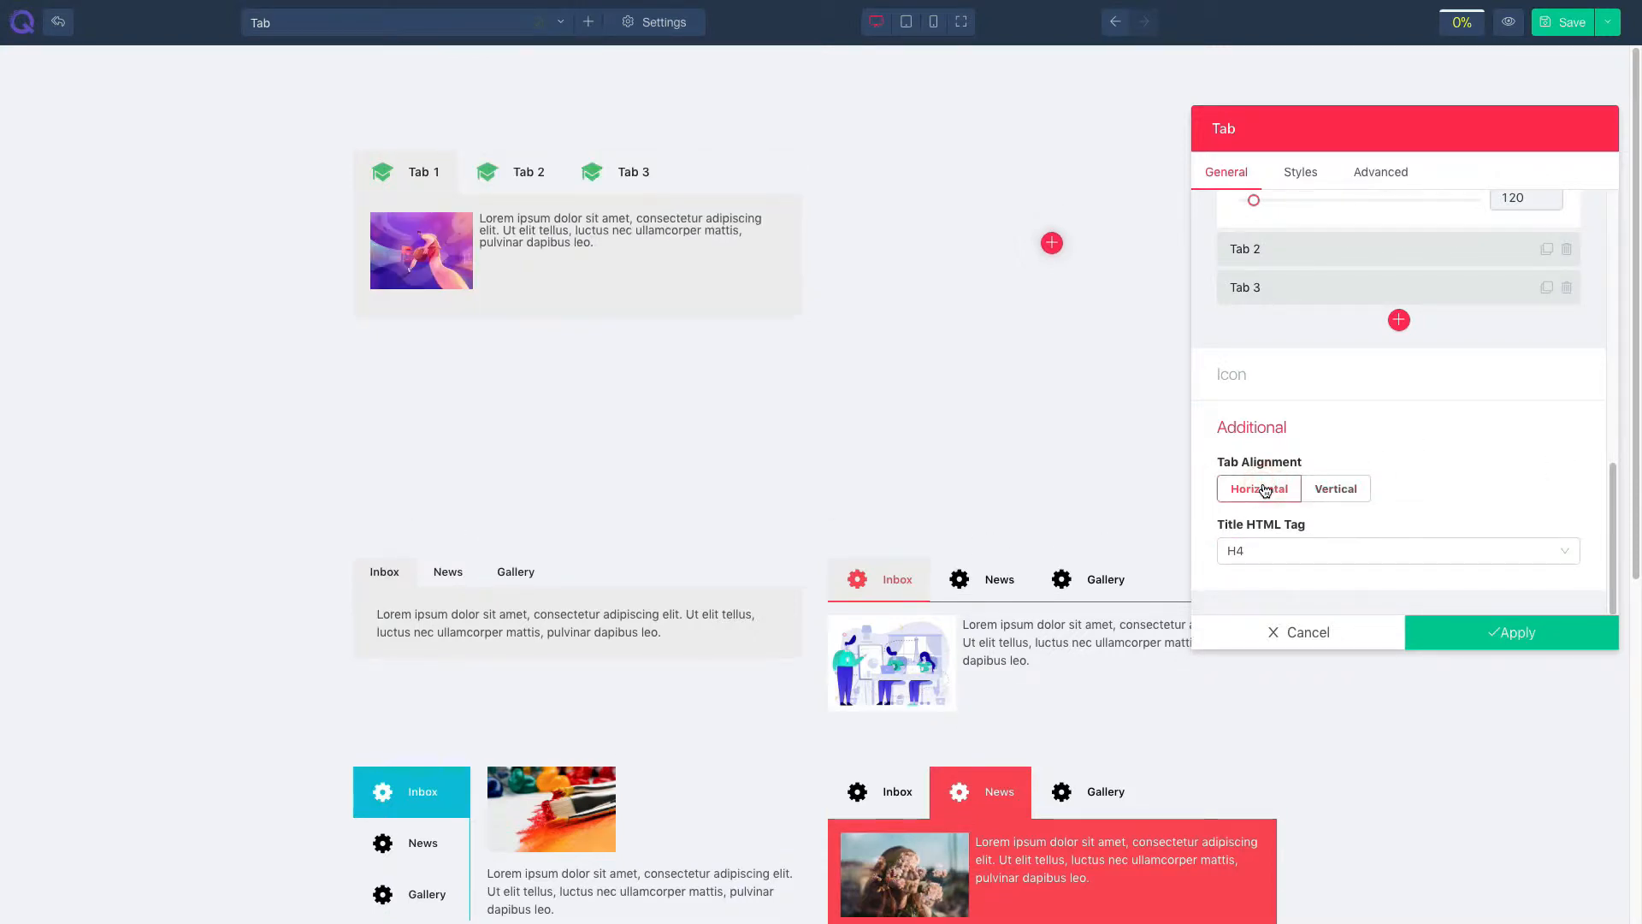
click(1257, 551)
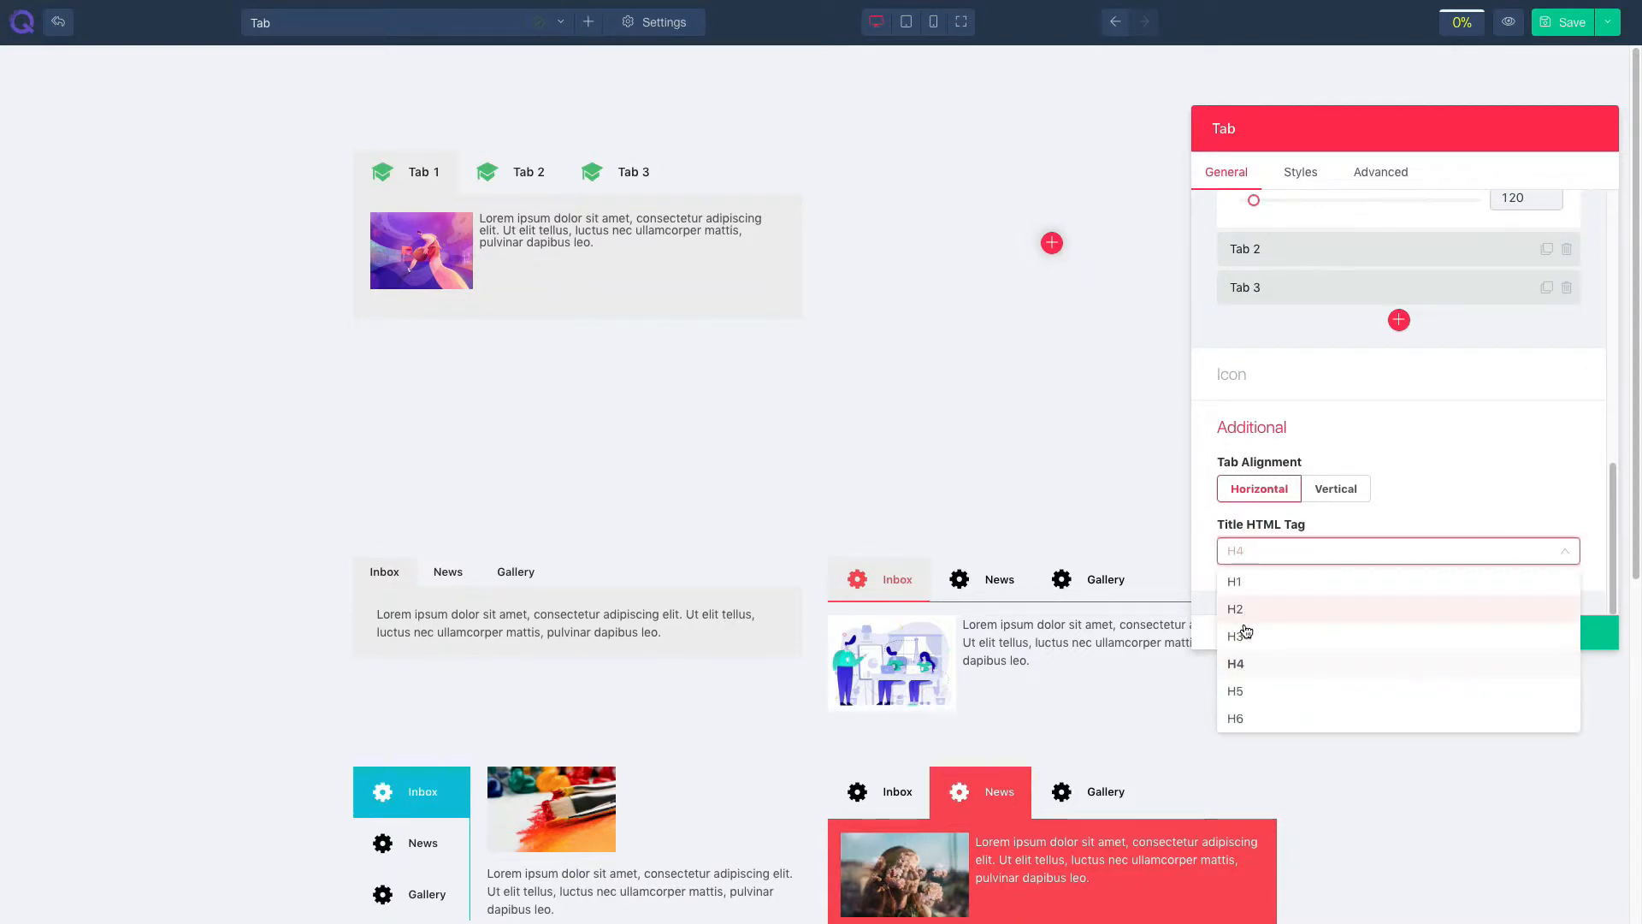
click(1243, 637)
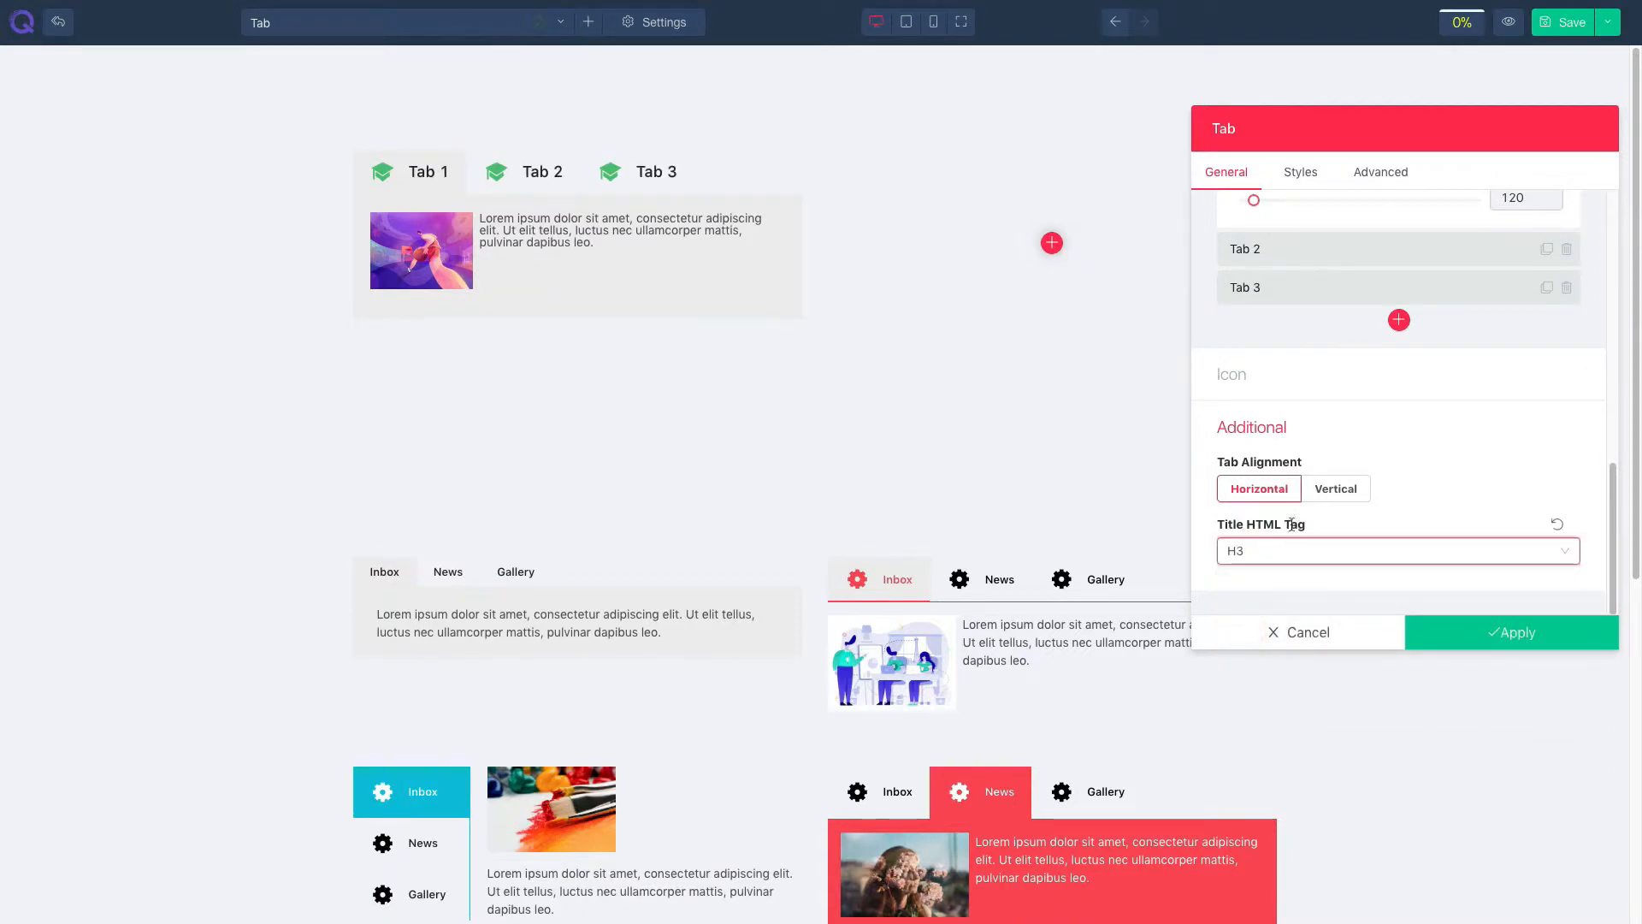
Step: Try a tab spacing of 2 px in the style settings, then reset it
click(1299, 174)
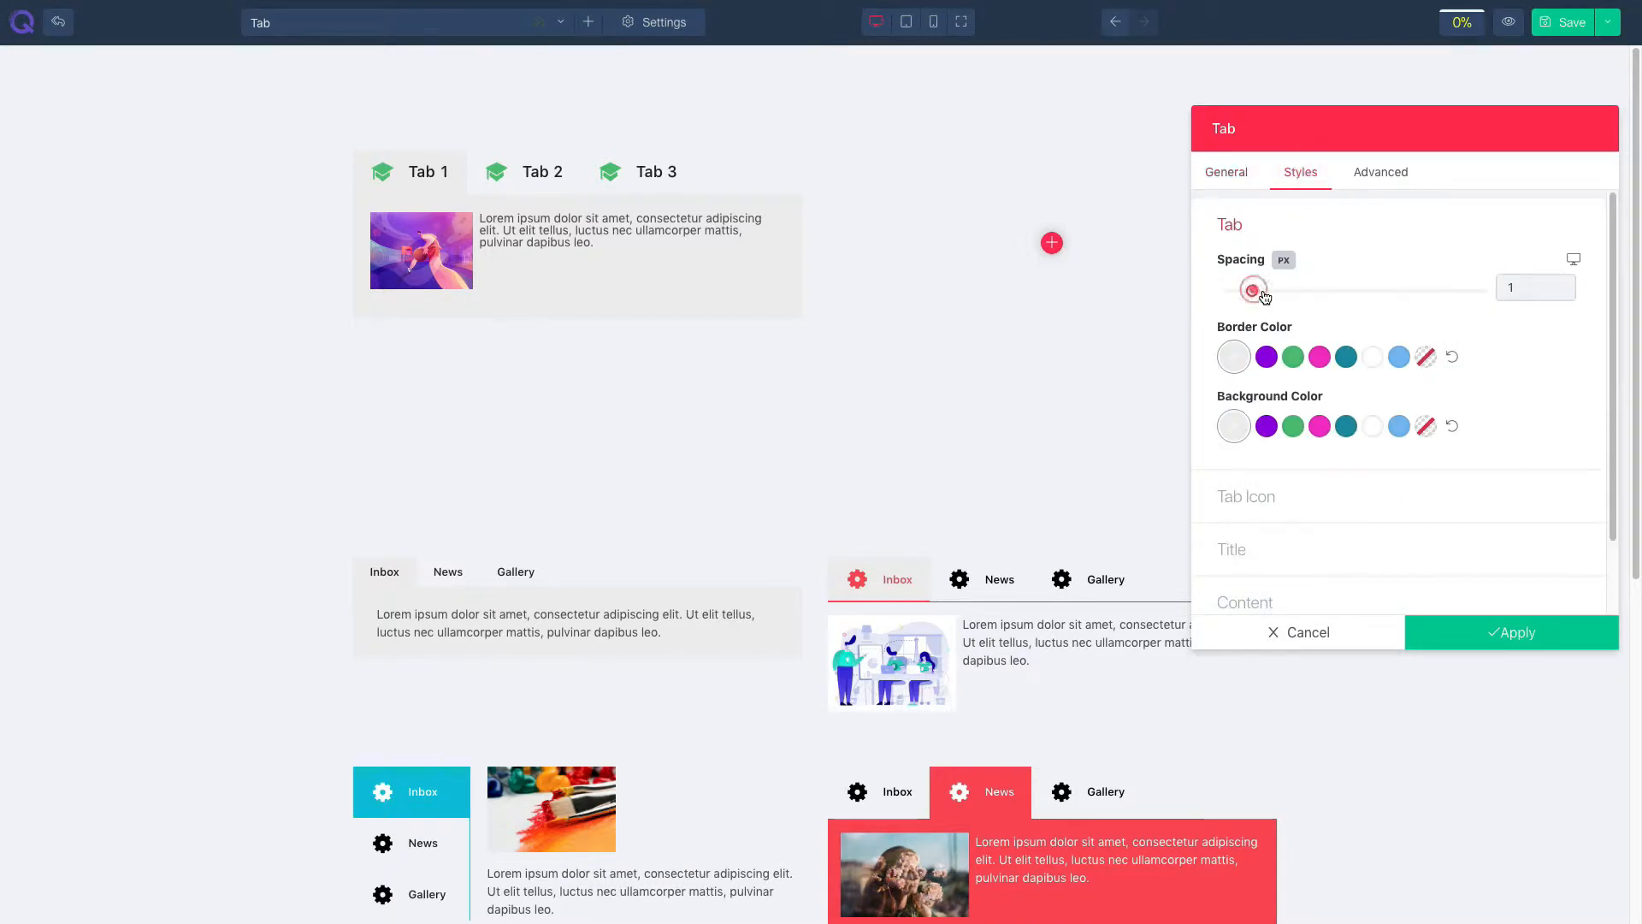
drag(1253, 294, 1277, 296)
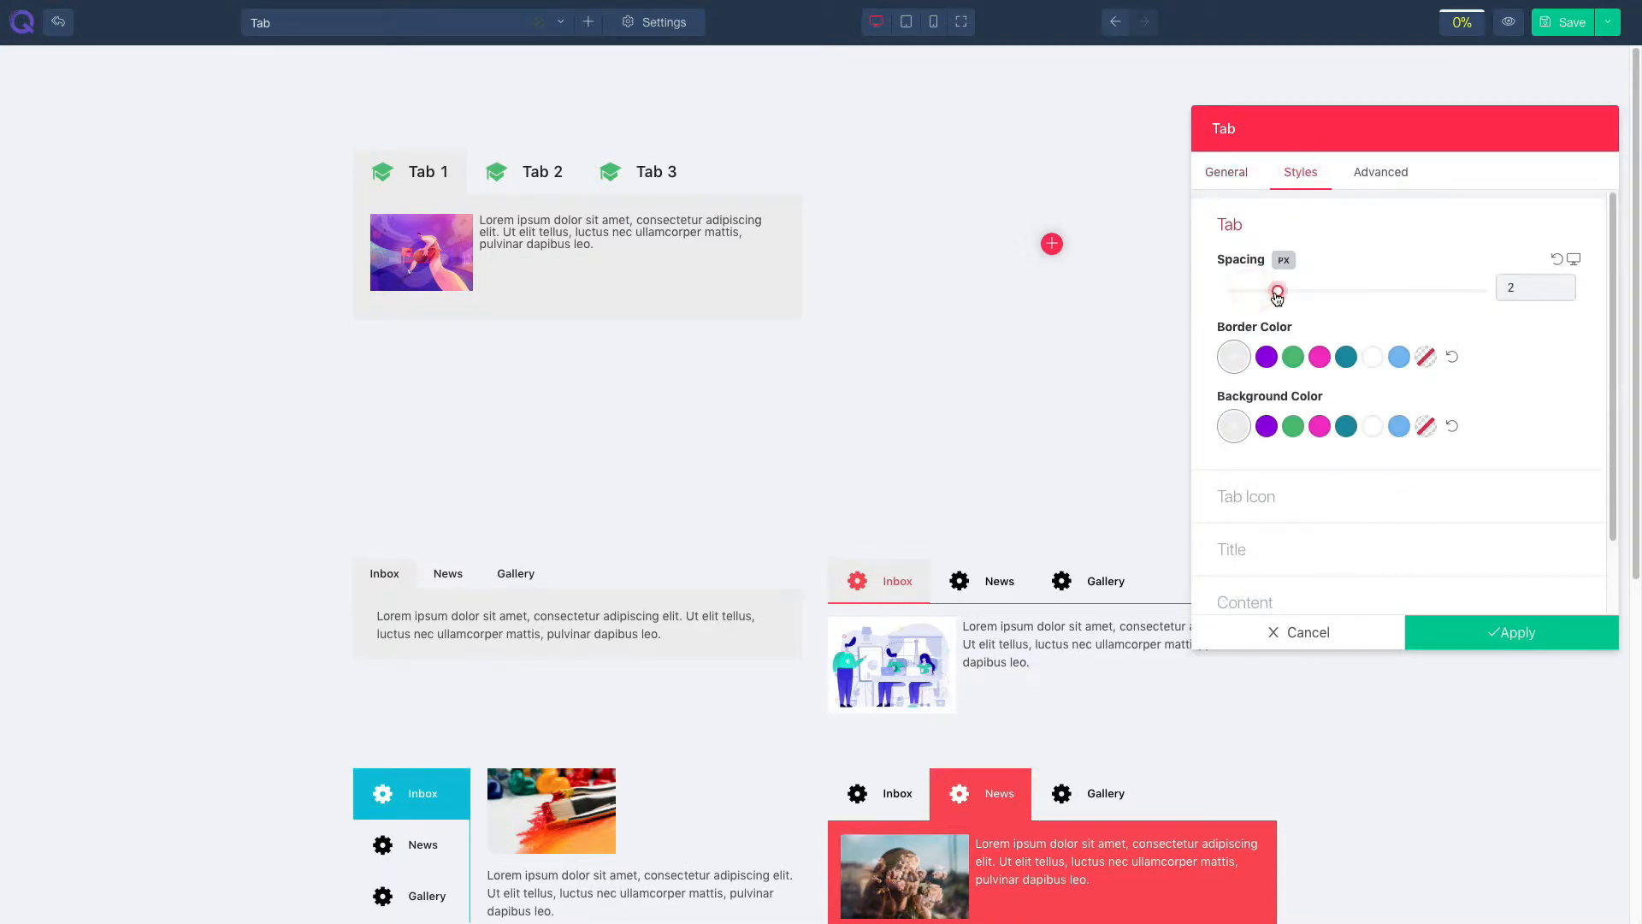
click(1555, 260)
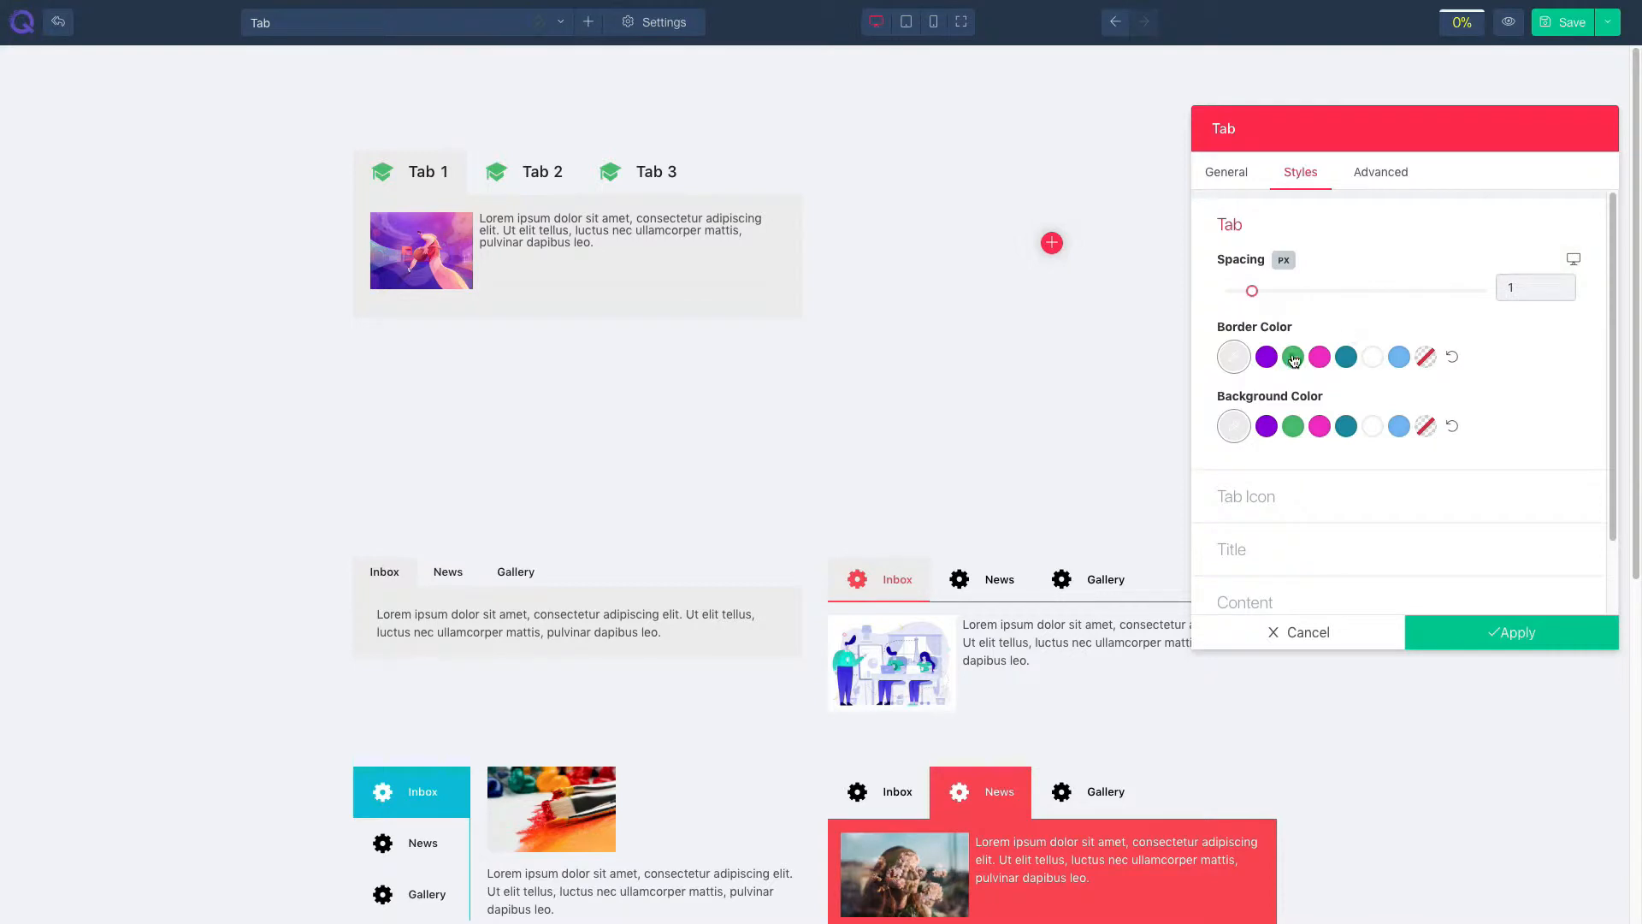
Step: Set the tab border color to purple and the tab background color to teal
click(1267, 356)
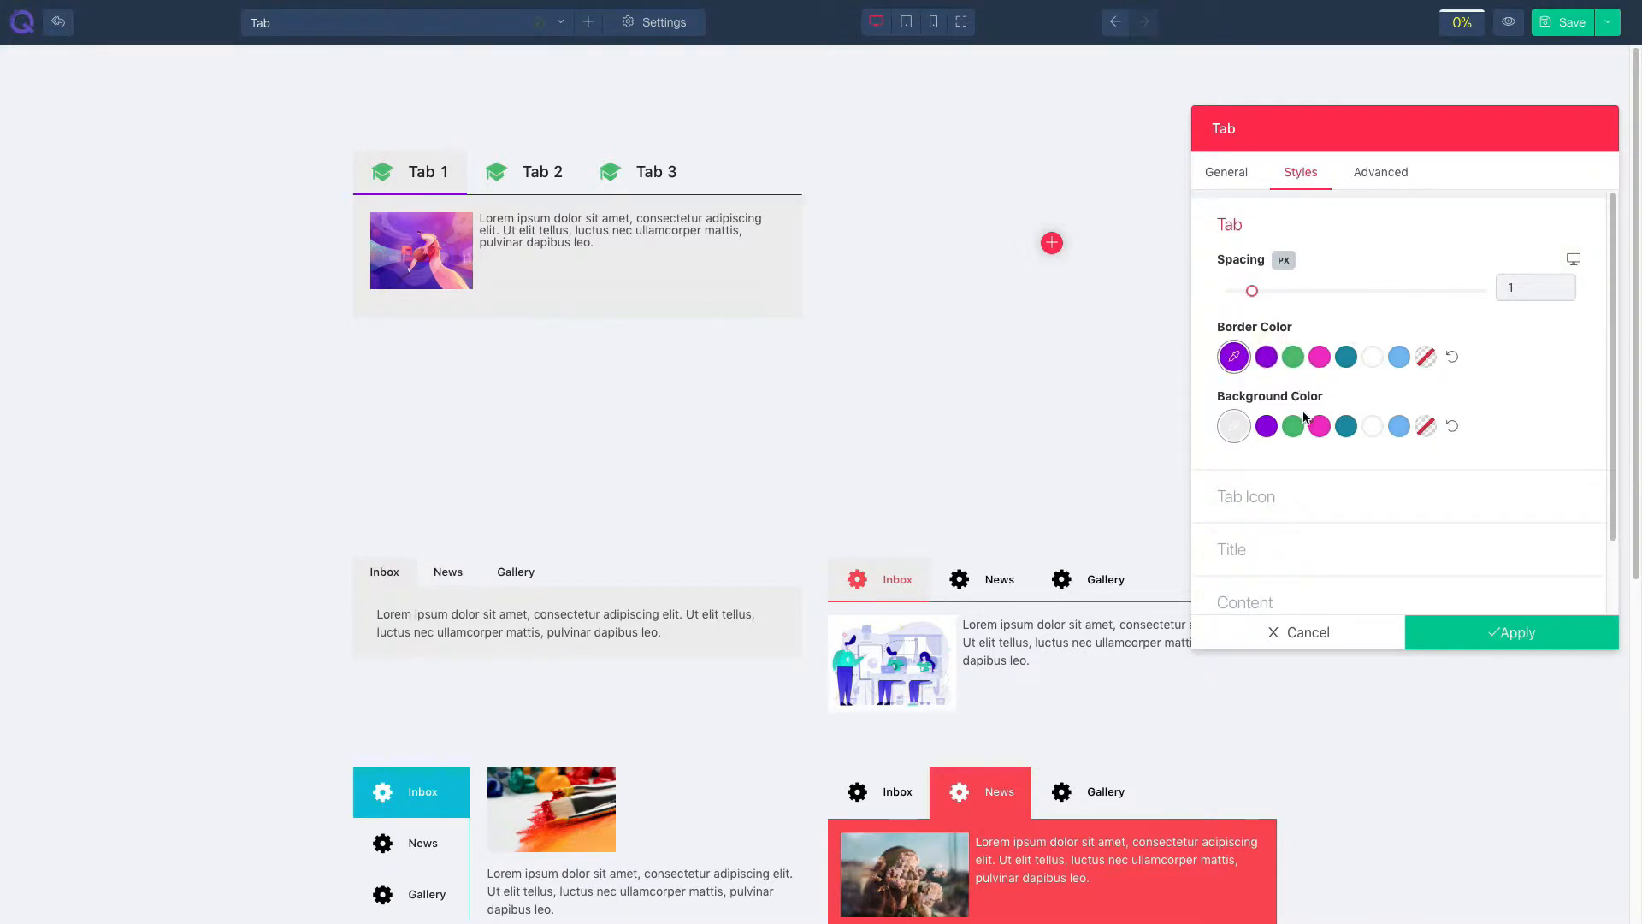
click(1347, 428)
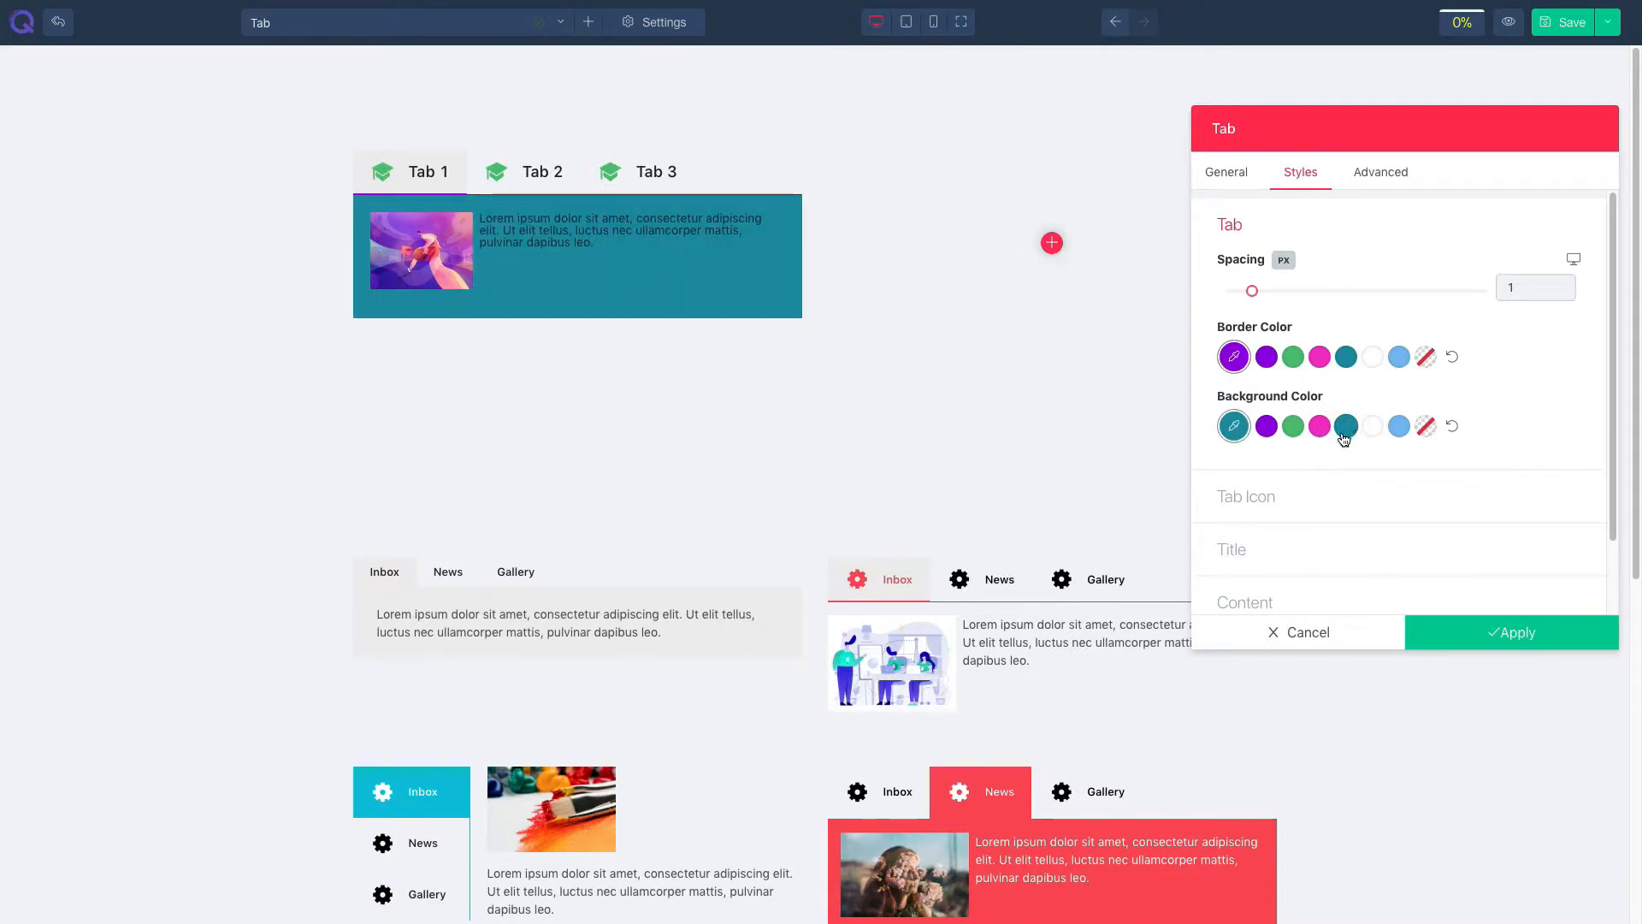
Step: Try a wider spacing for the tab icons, then reset it to the default
click(1317, 492)
click(1306, 470)
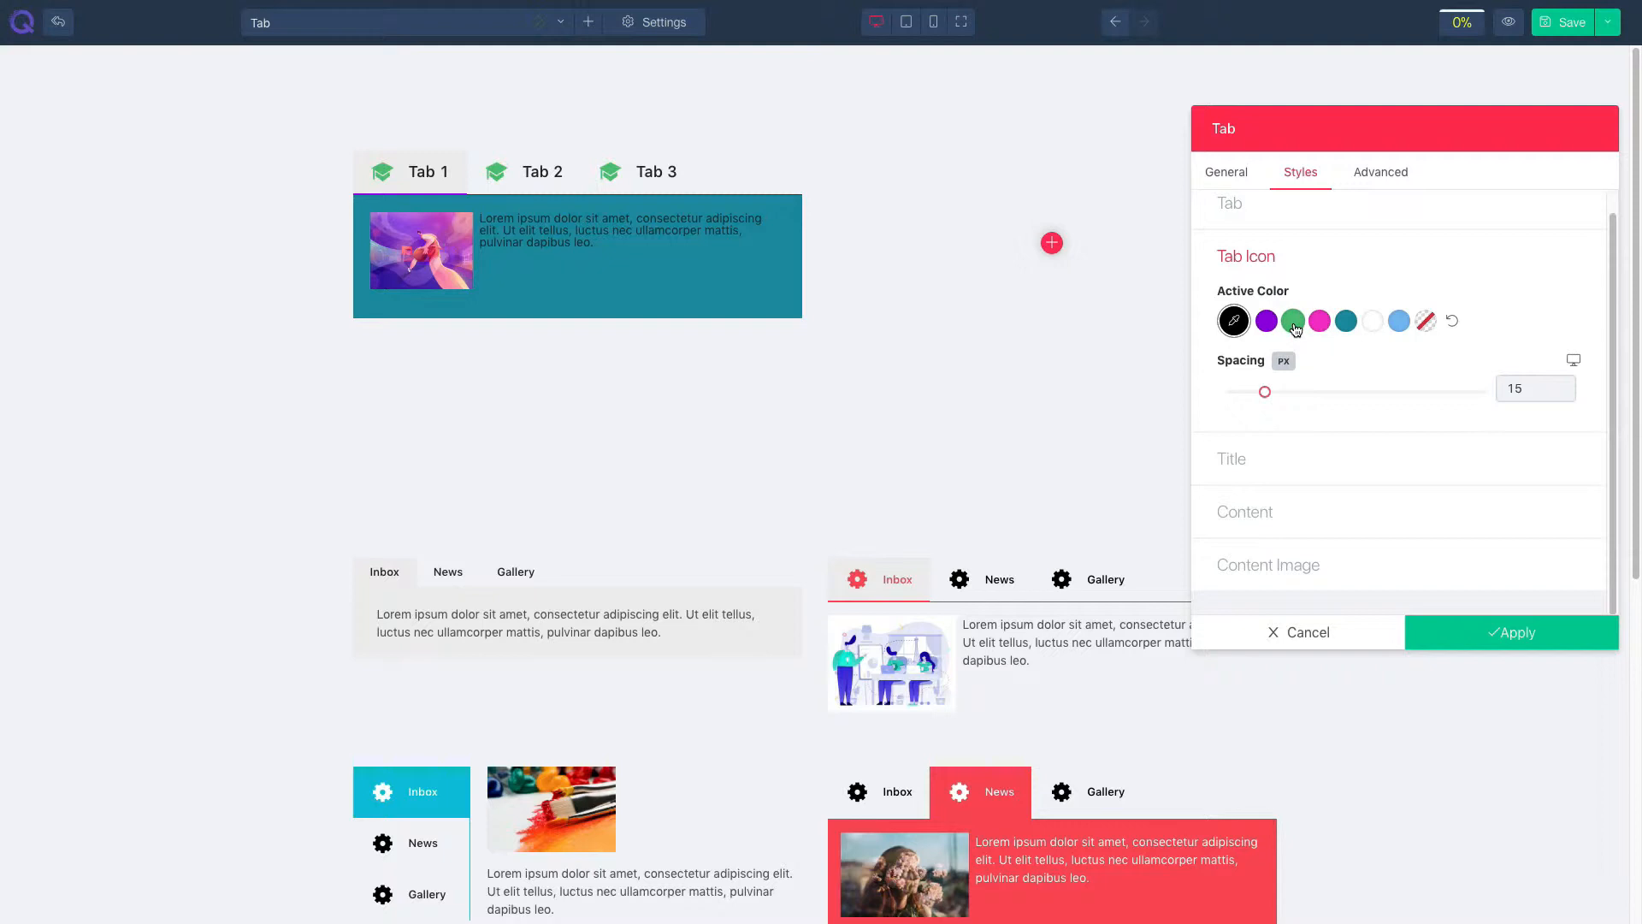
drag(1265, 392, 1293, 392)
click(1558, 366)
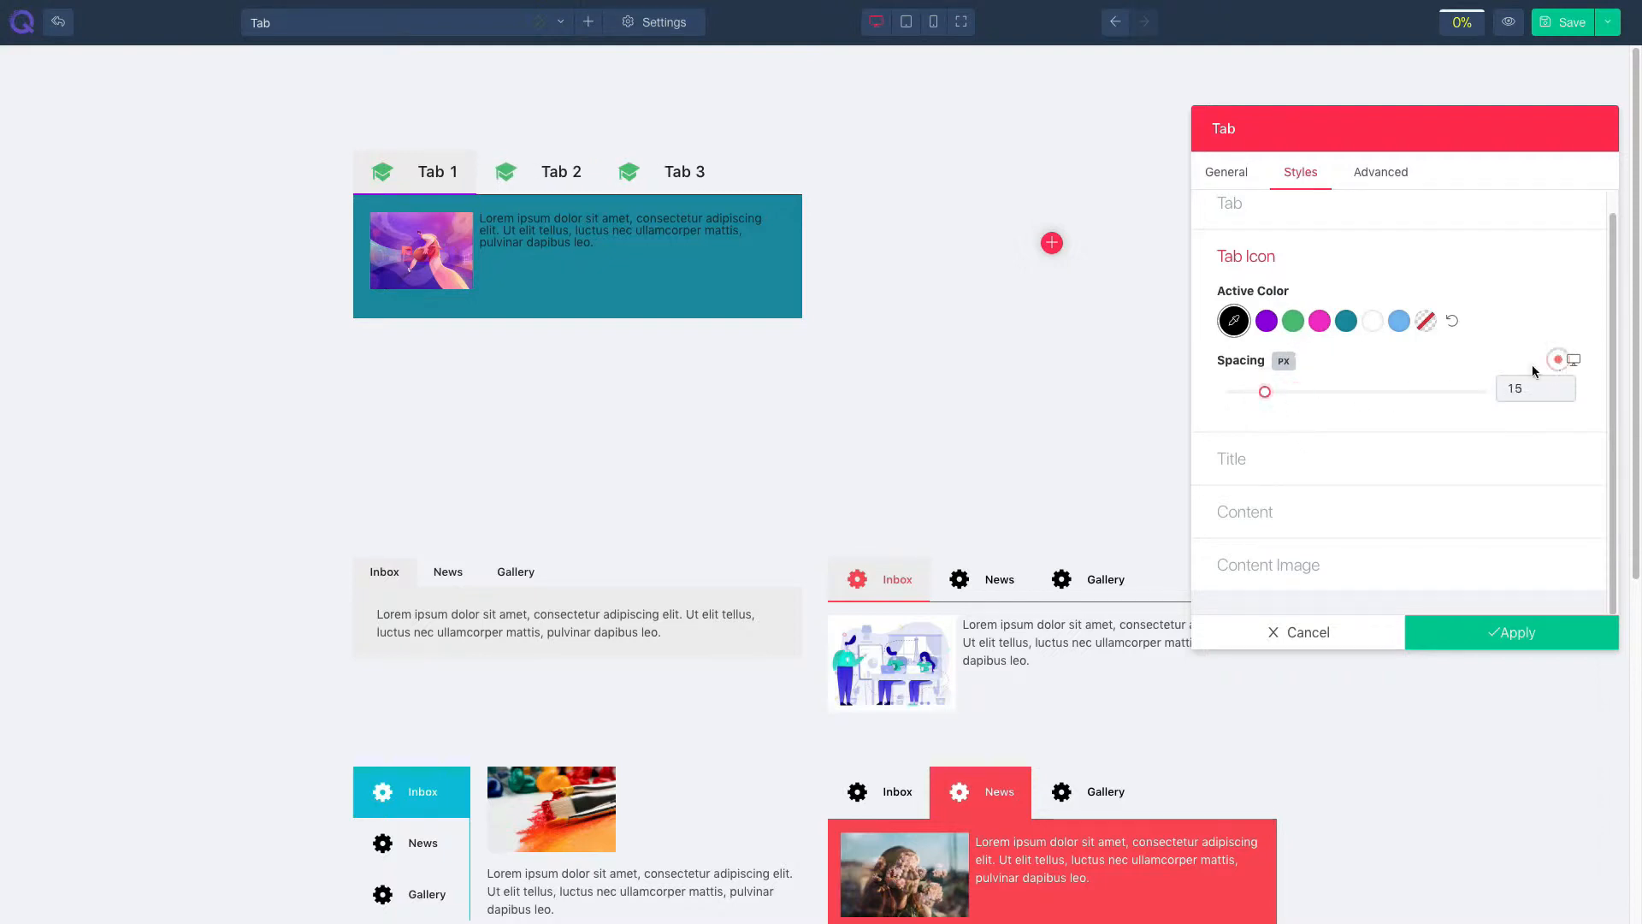
Step: Try left, right and center alignment for the tab titles, then reset the title alignment
click(1222, 455)
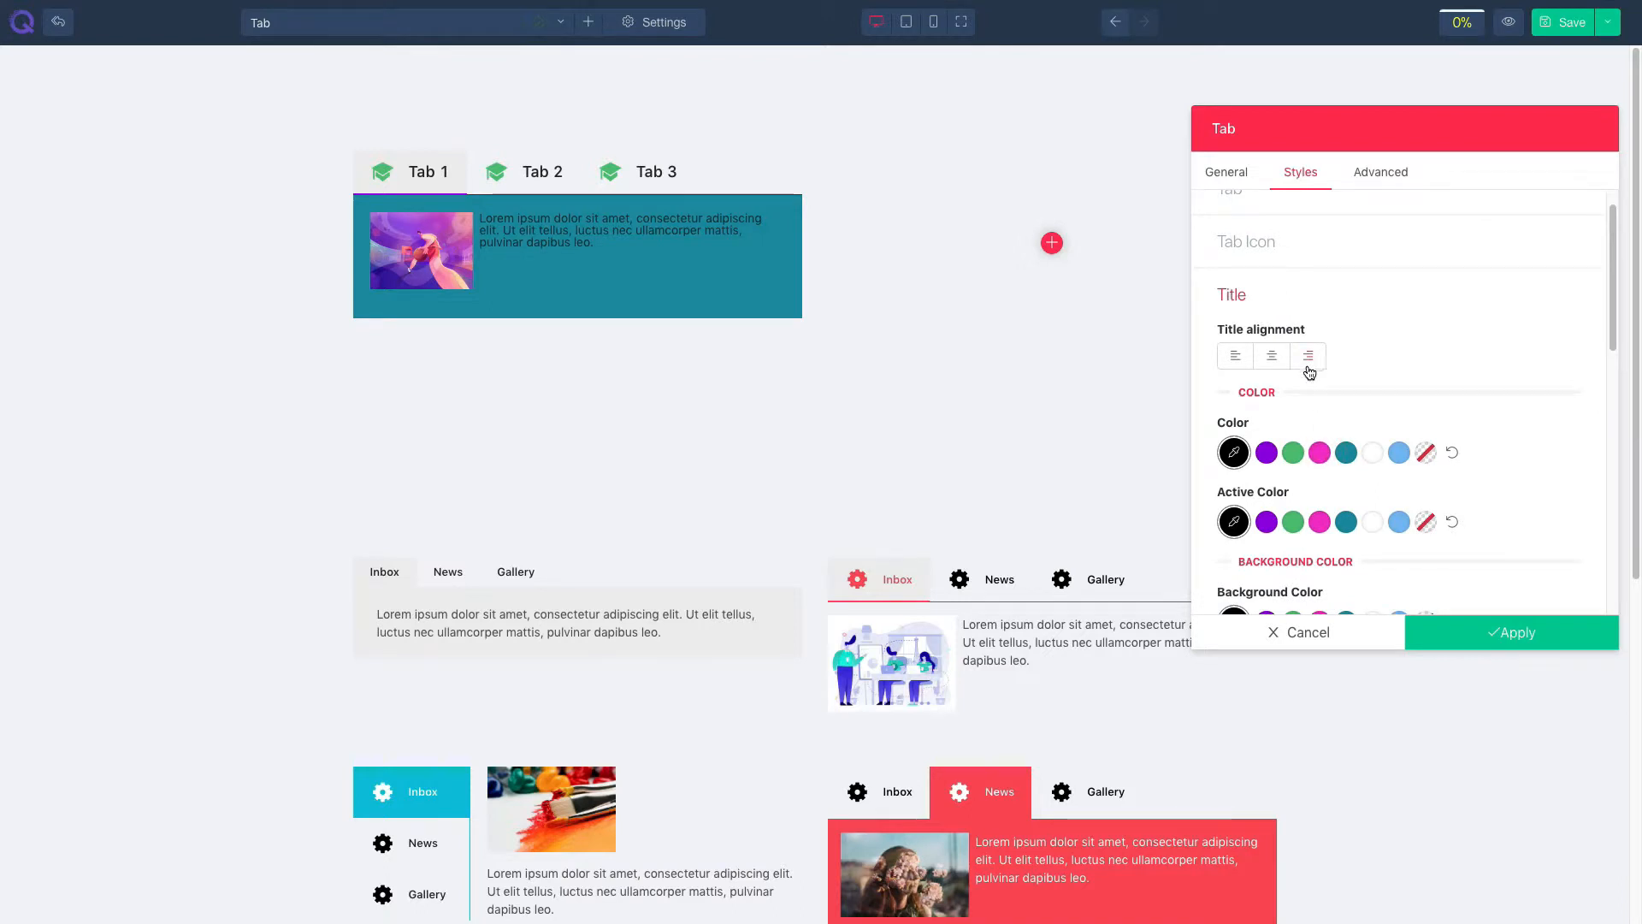
click(1236, 358)
click(1307, 355)
click(1275, 356)
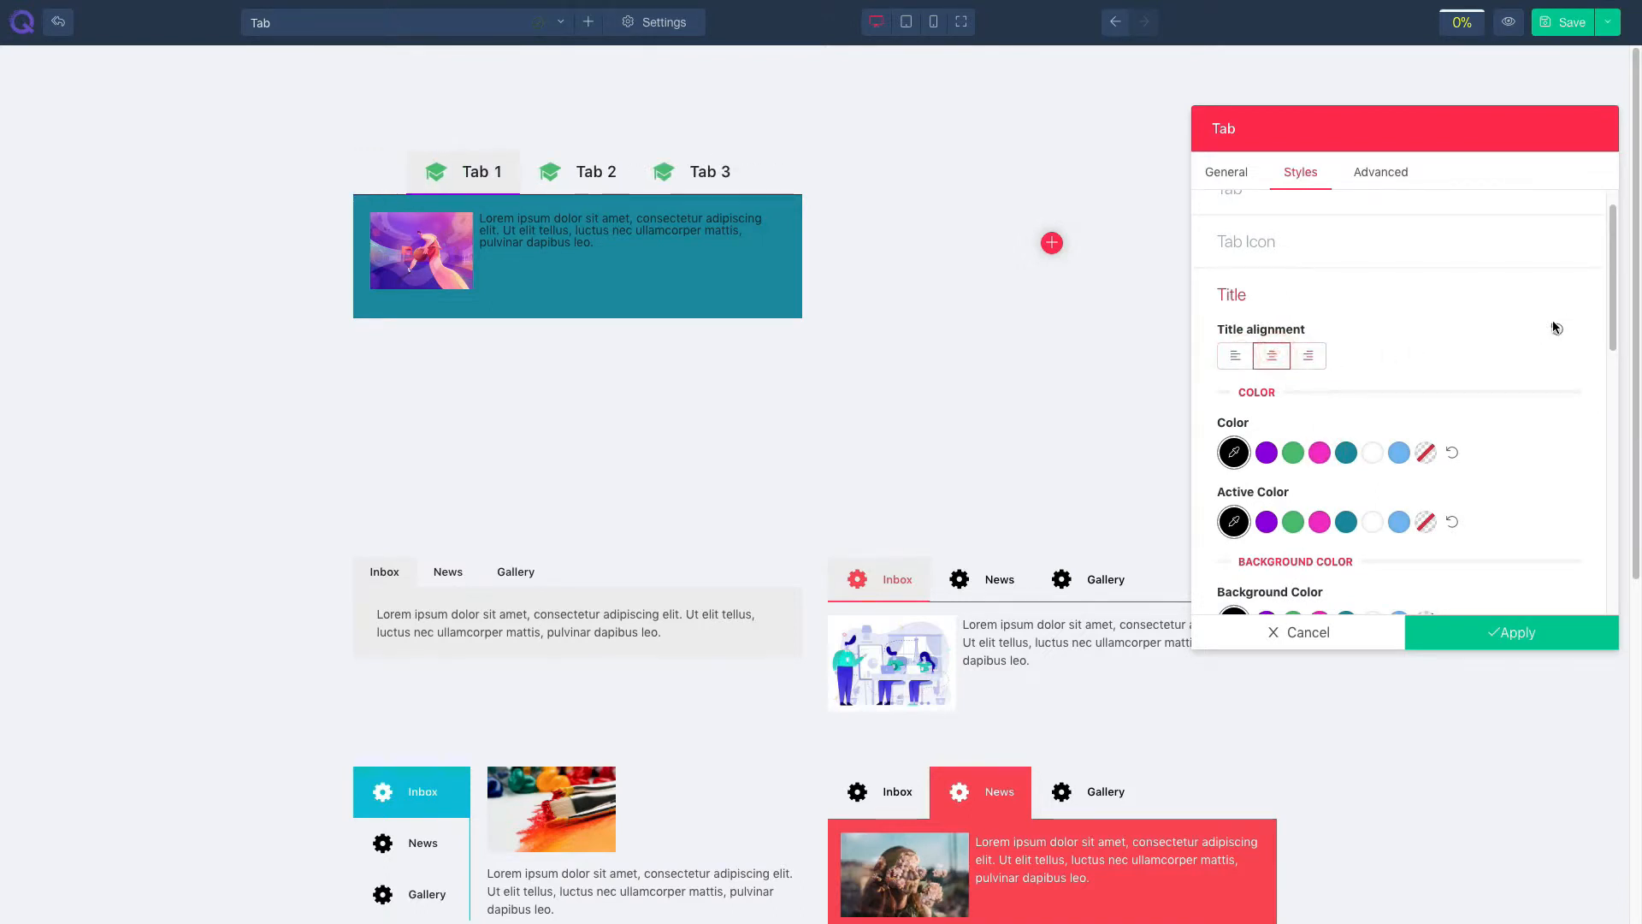
click(1556, 328)
Step: Try green as the tab title color, then reset it to the default
scroll(1426, 366, down, 1)
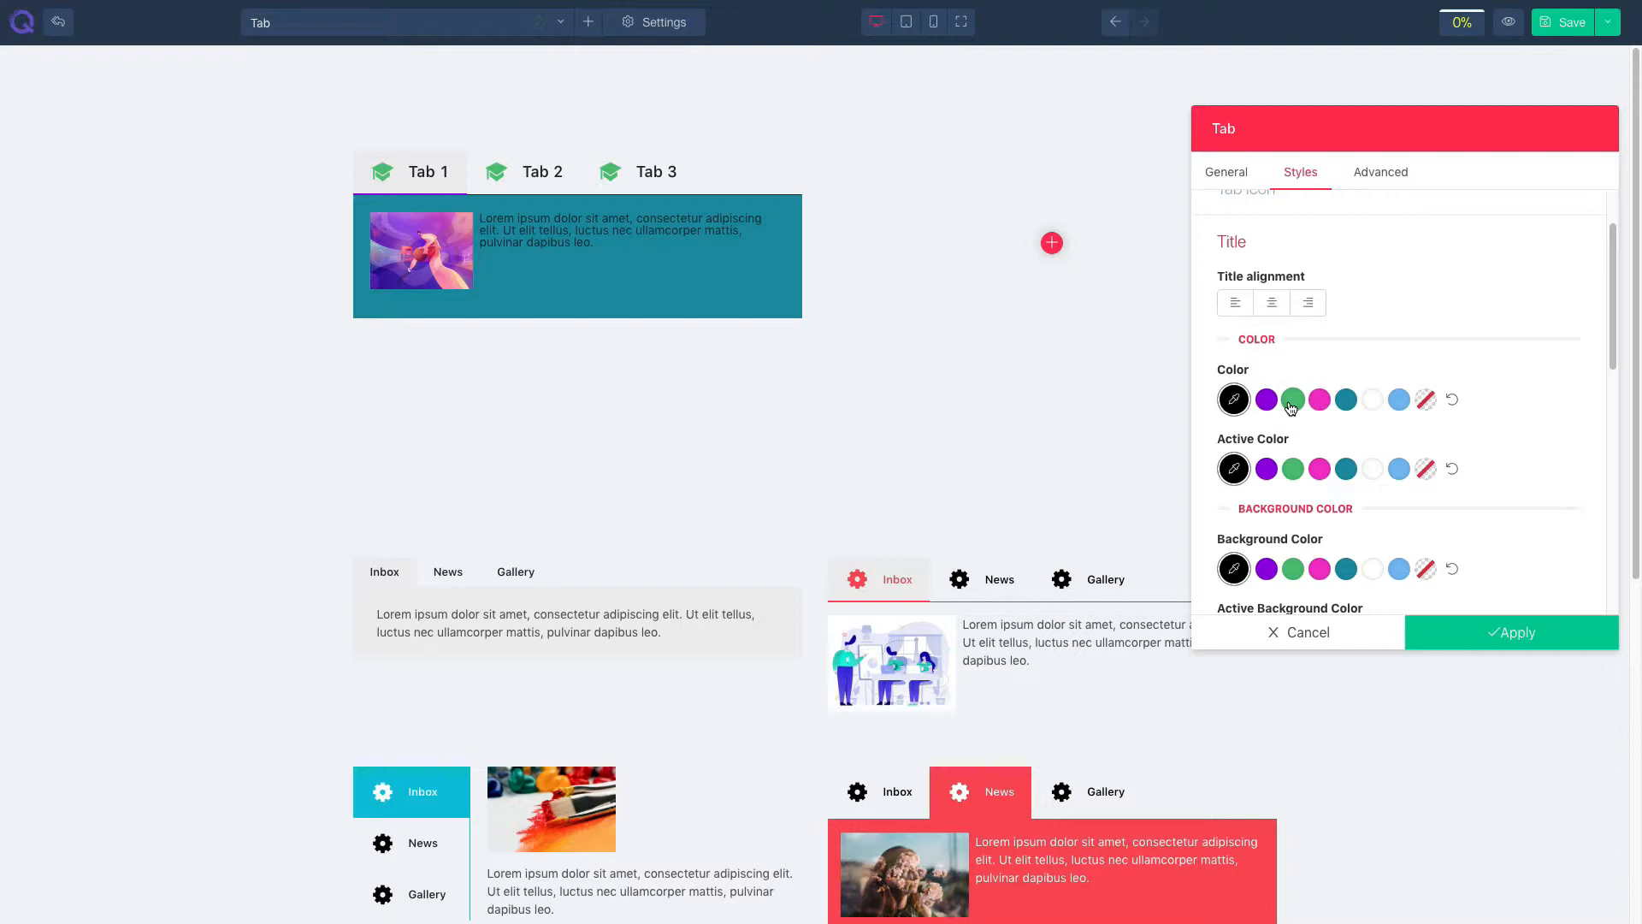
click(1291, 400)
click(1451, 402)
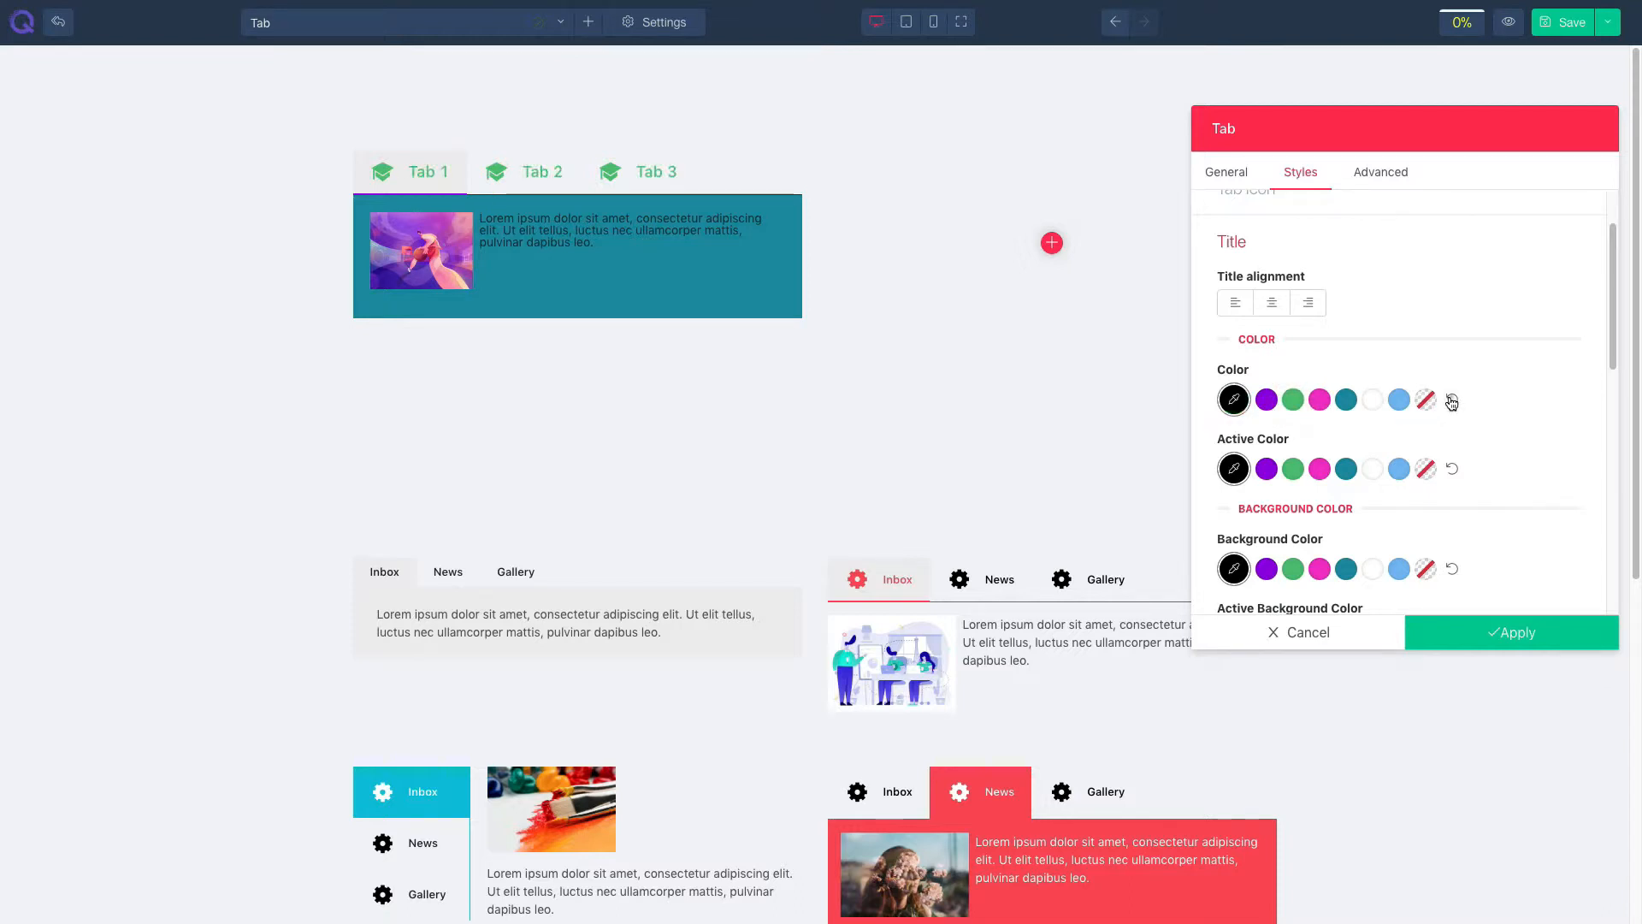
scroll(1511, 407, down, 1)
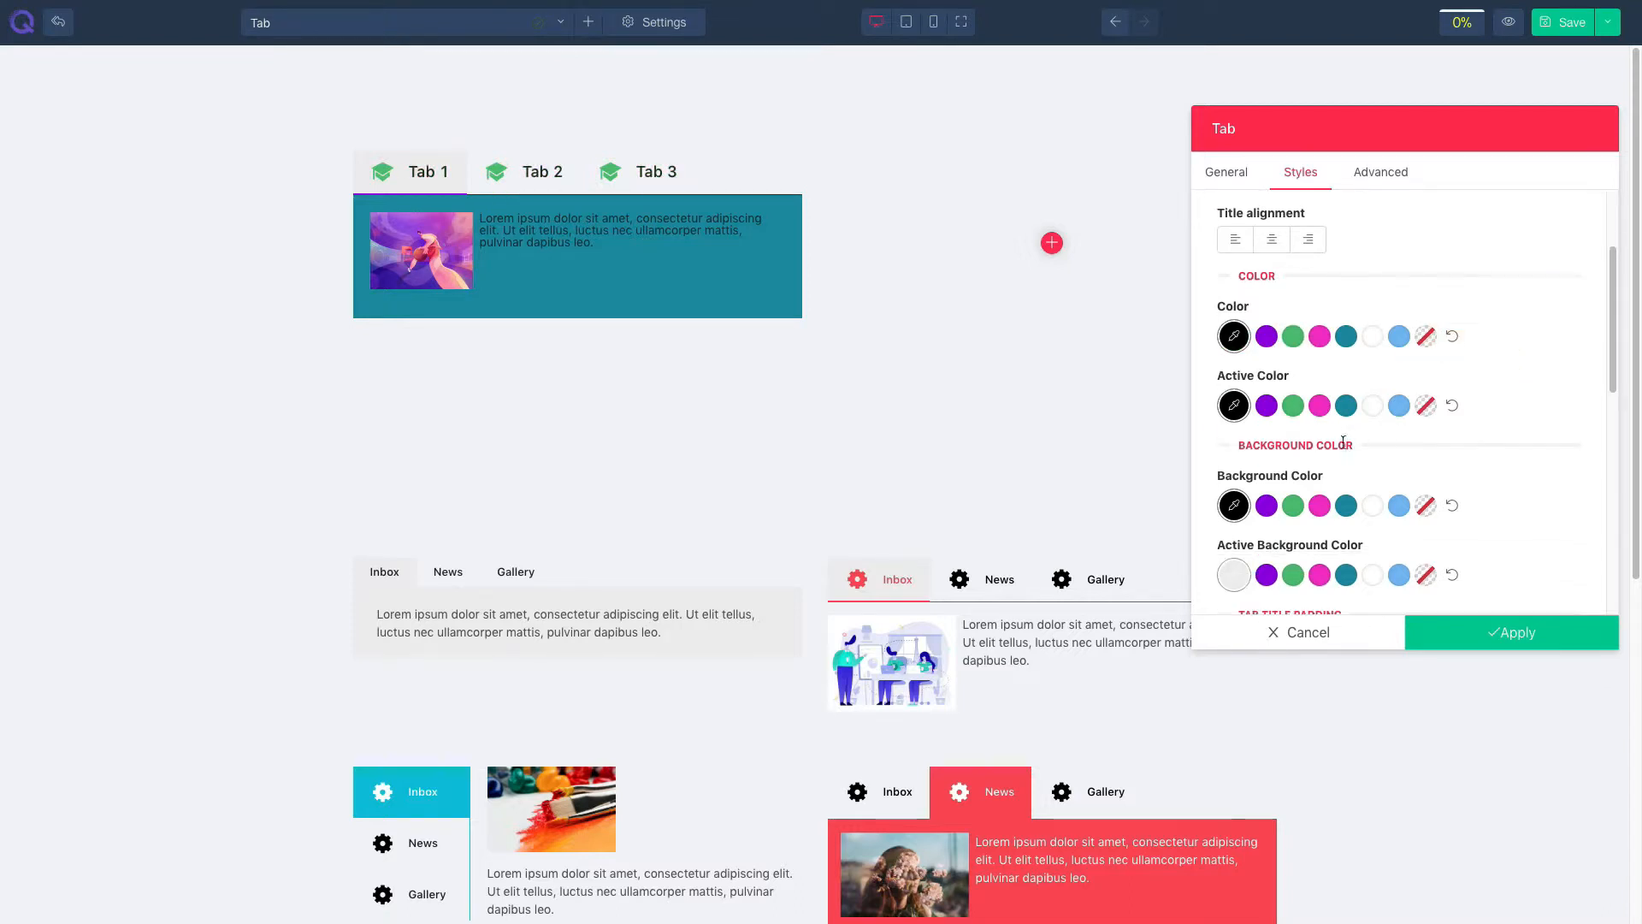
Step: Set the active color of the tab title to pink
click(1320, 405)
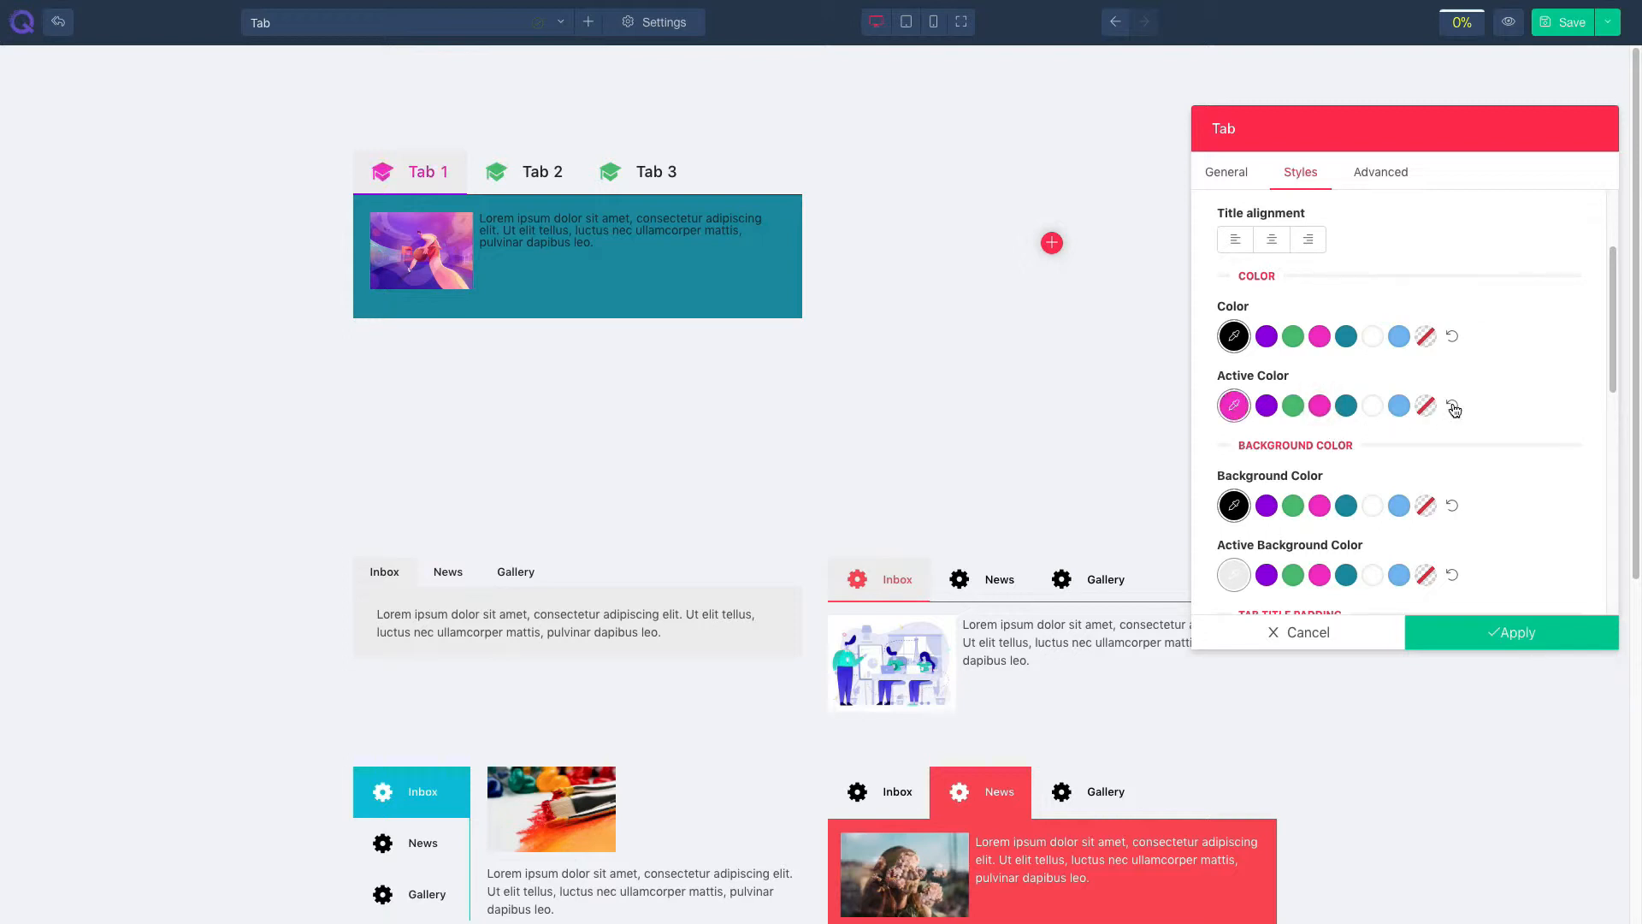
Step: Try teal as the tab title background color, then reset it to the default
scroll(1458, 419, down, 2)
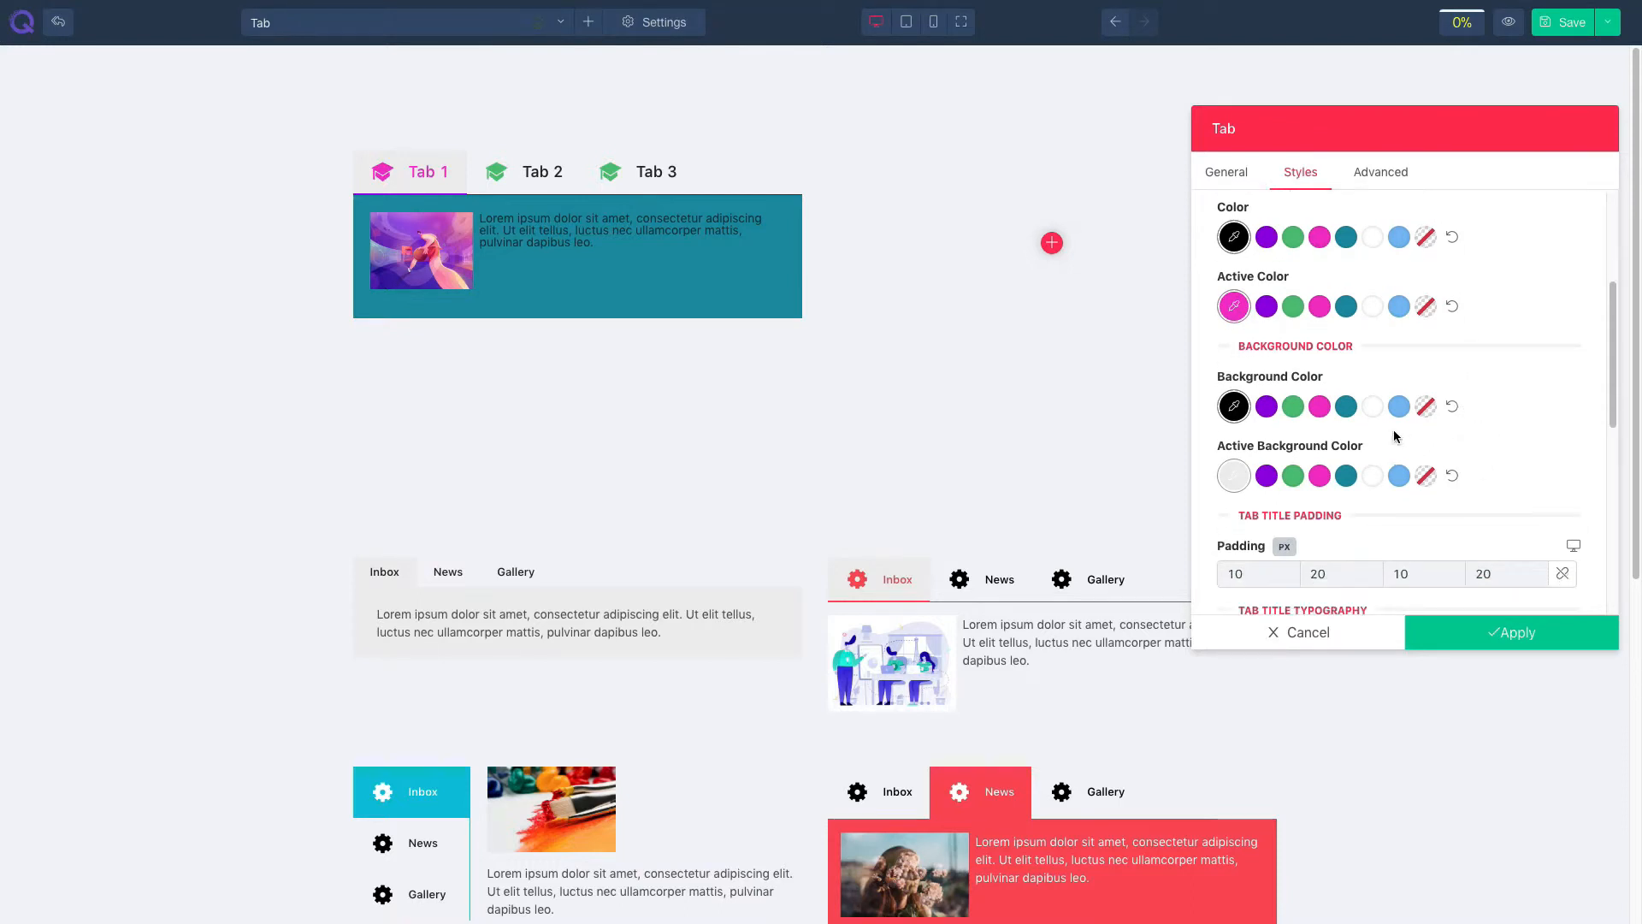
click(1345, 407)
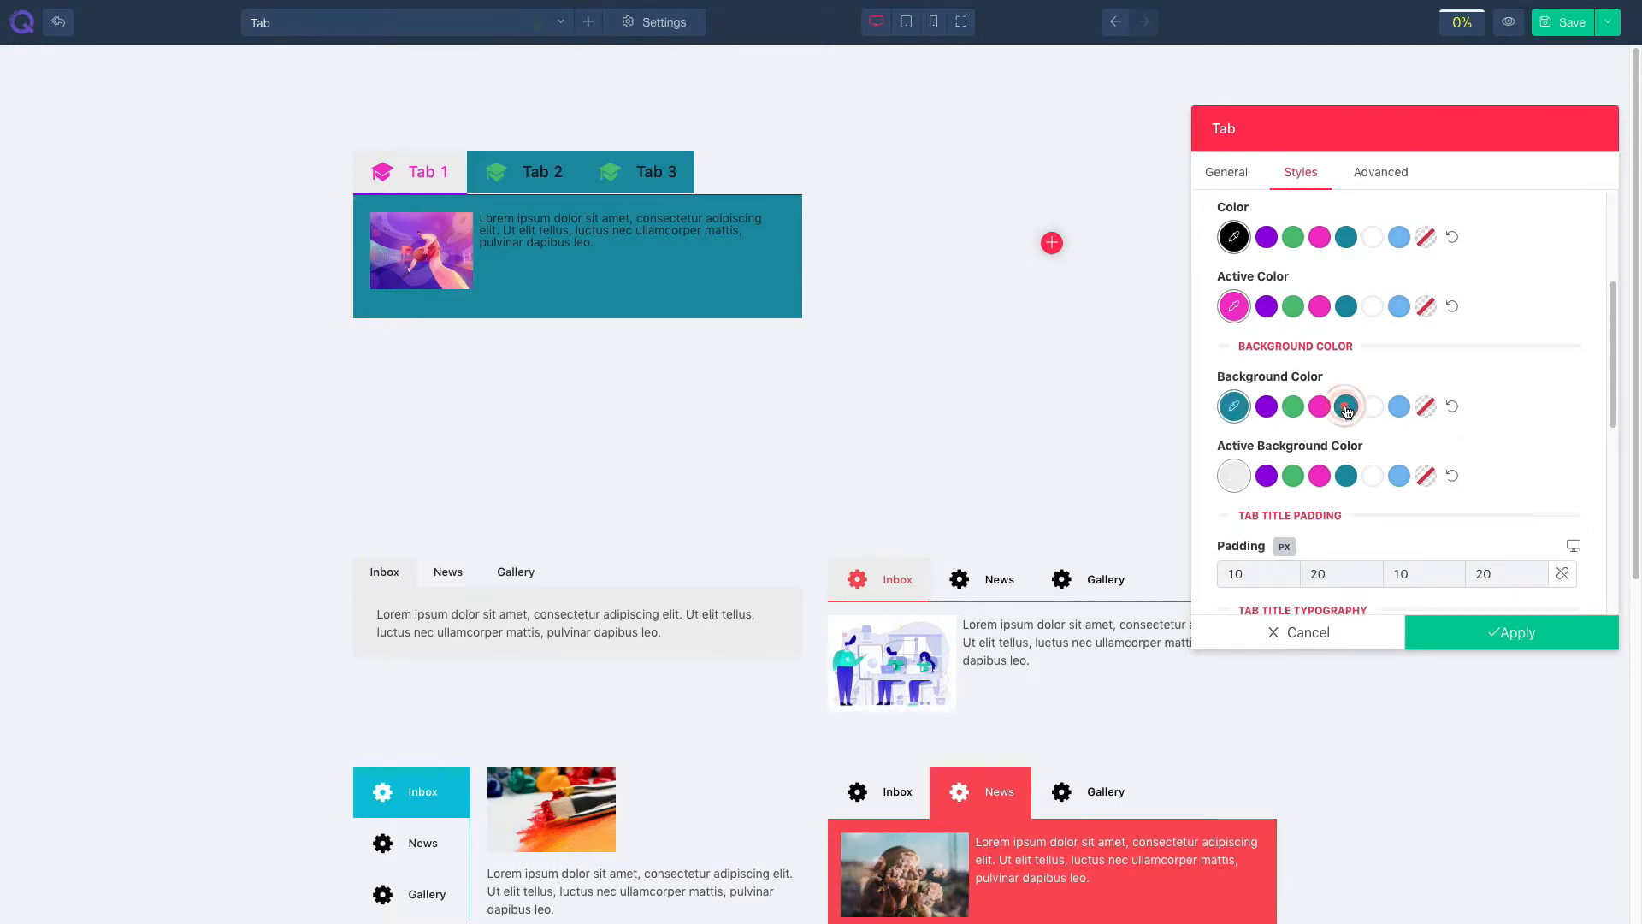
click(1451, 408)
Step: Try pink as the active background color of the tab title, then reset that color
scroll(1467, 425, down, 2)
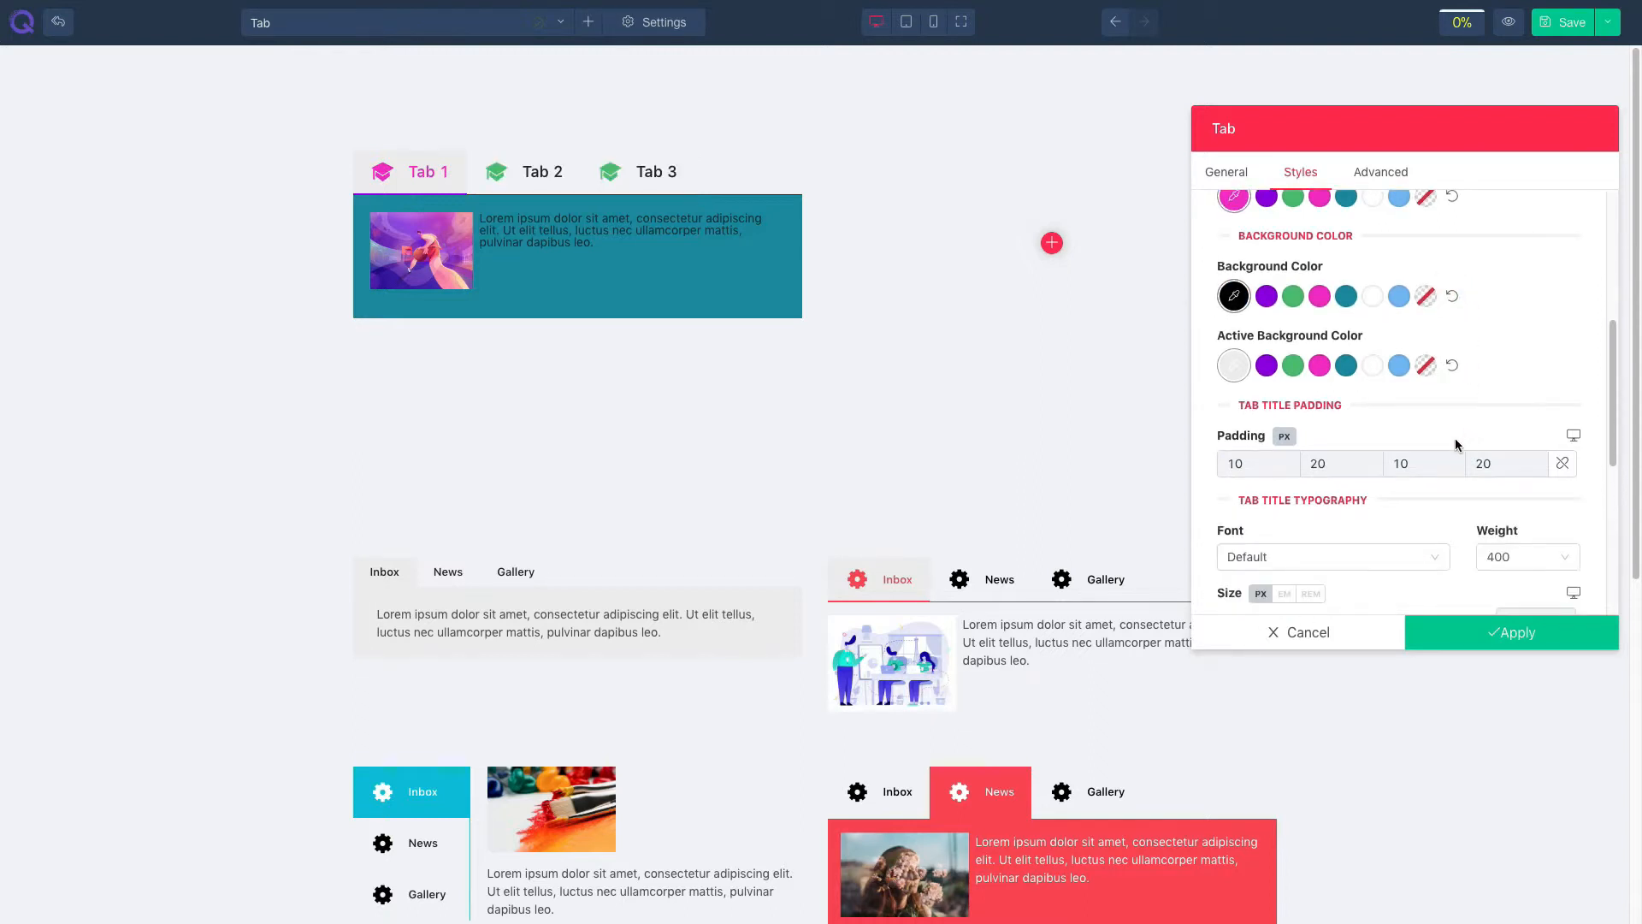
click(1319, 366)
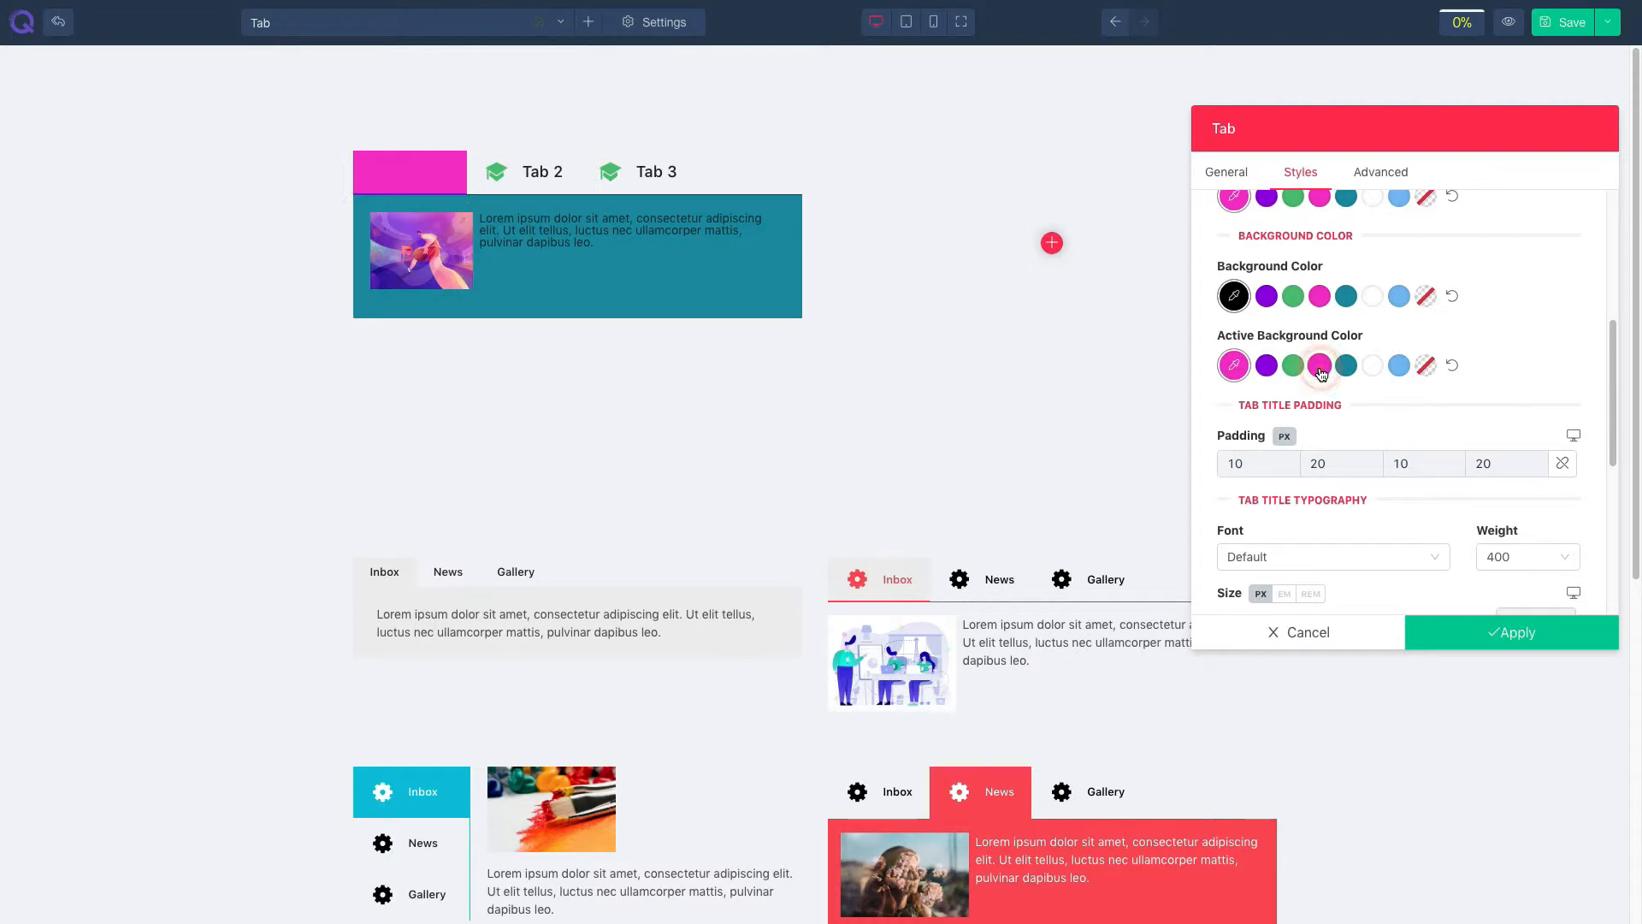
click(1453, 366)
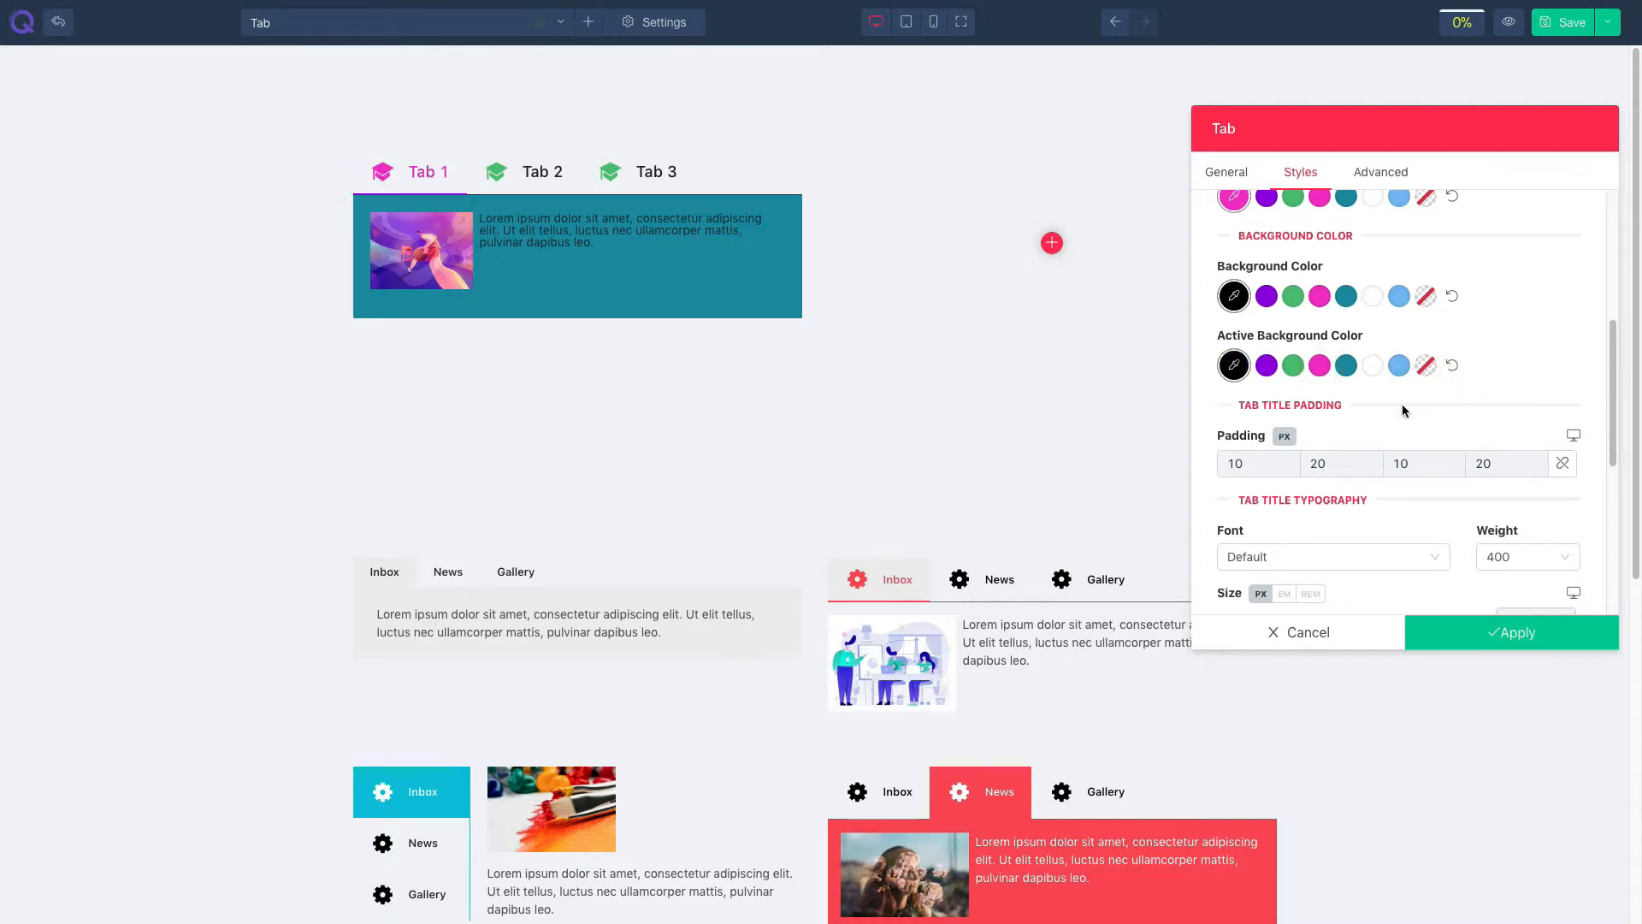
Step: Try a first tab title padding value of 20 px, then set it back to 10 px
scroll(1402, 406, down, 1)
double_click(1243, 419)
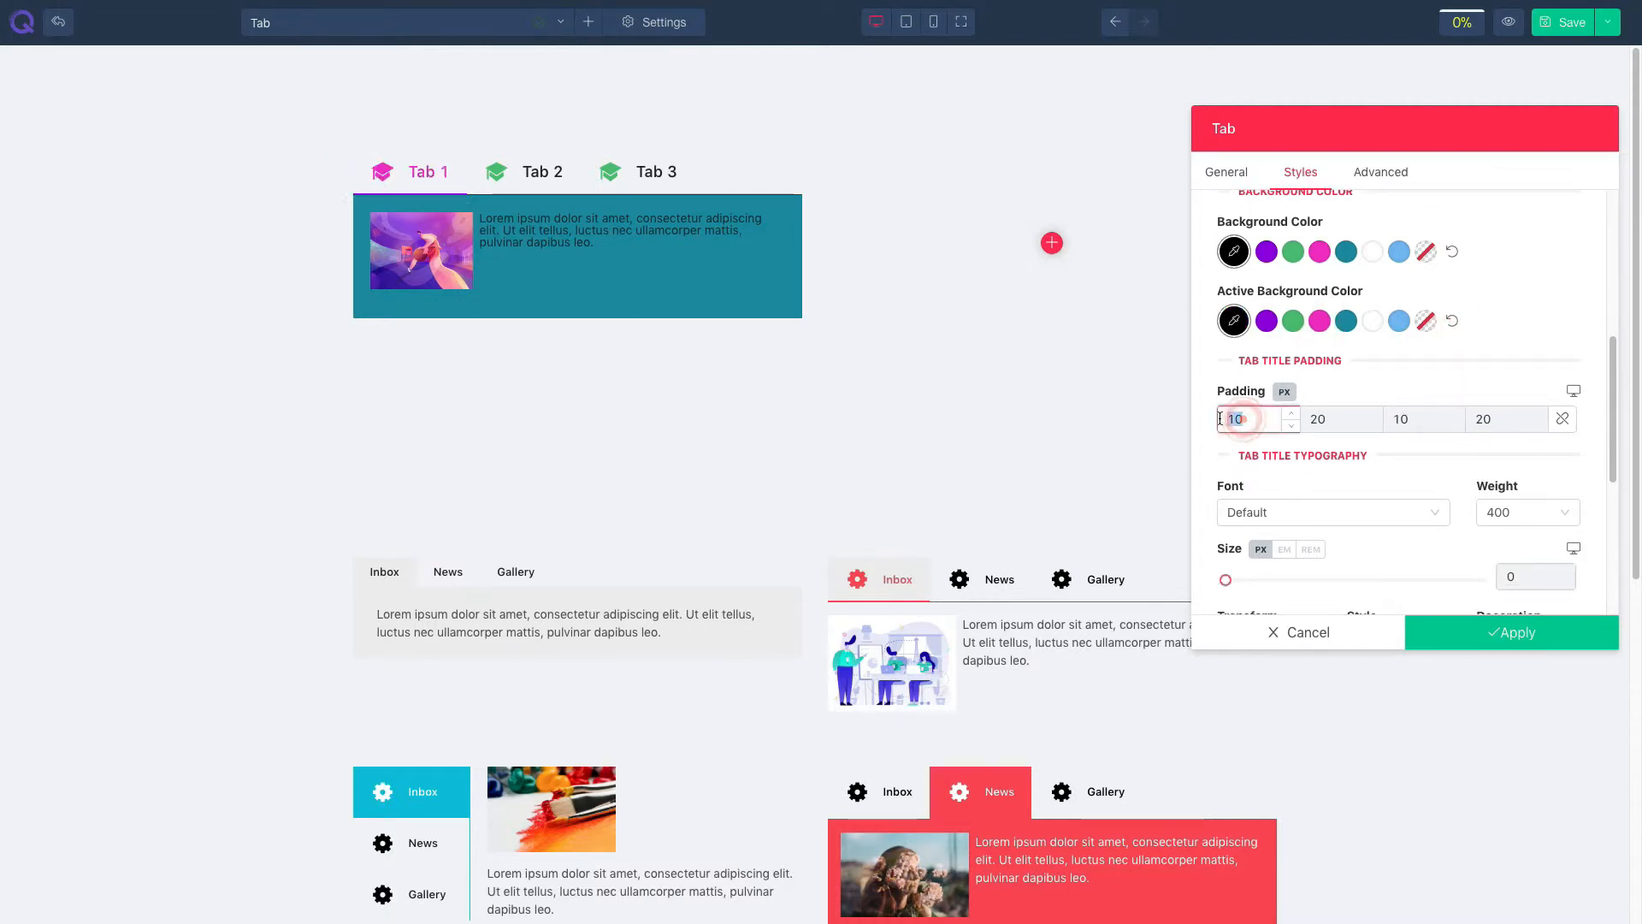
text(20)
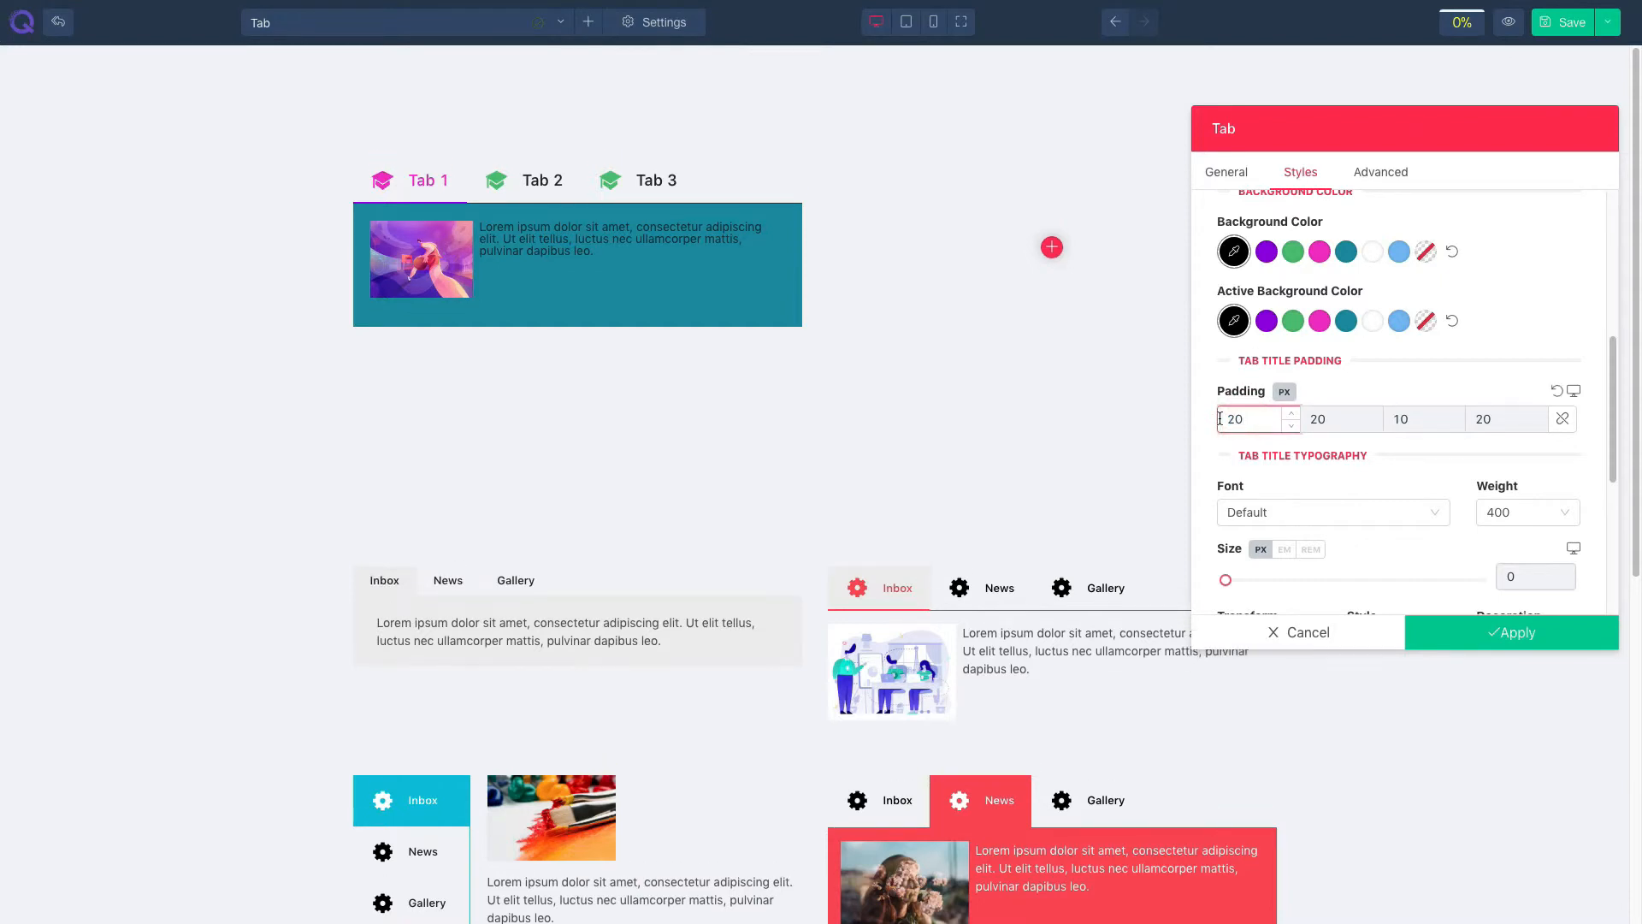
double_click(1248, 418)
text(10)
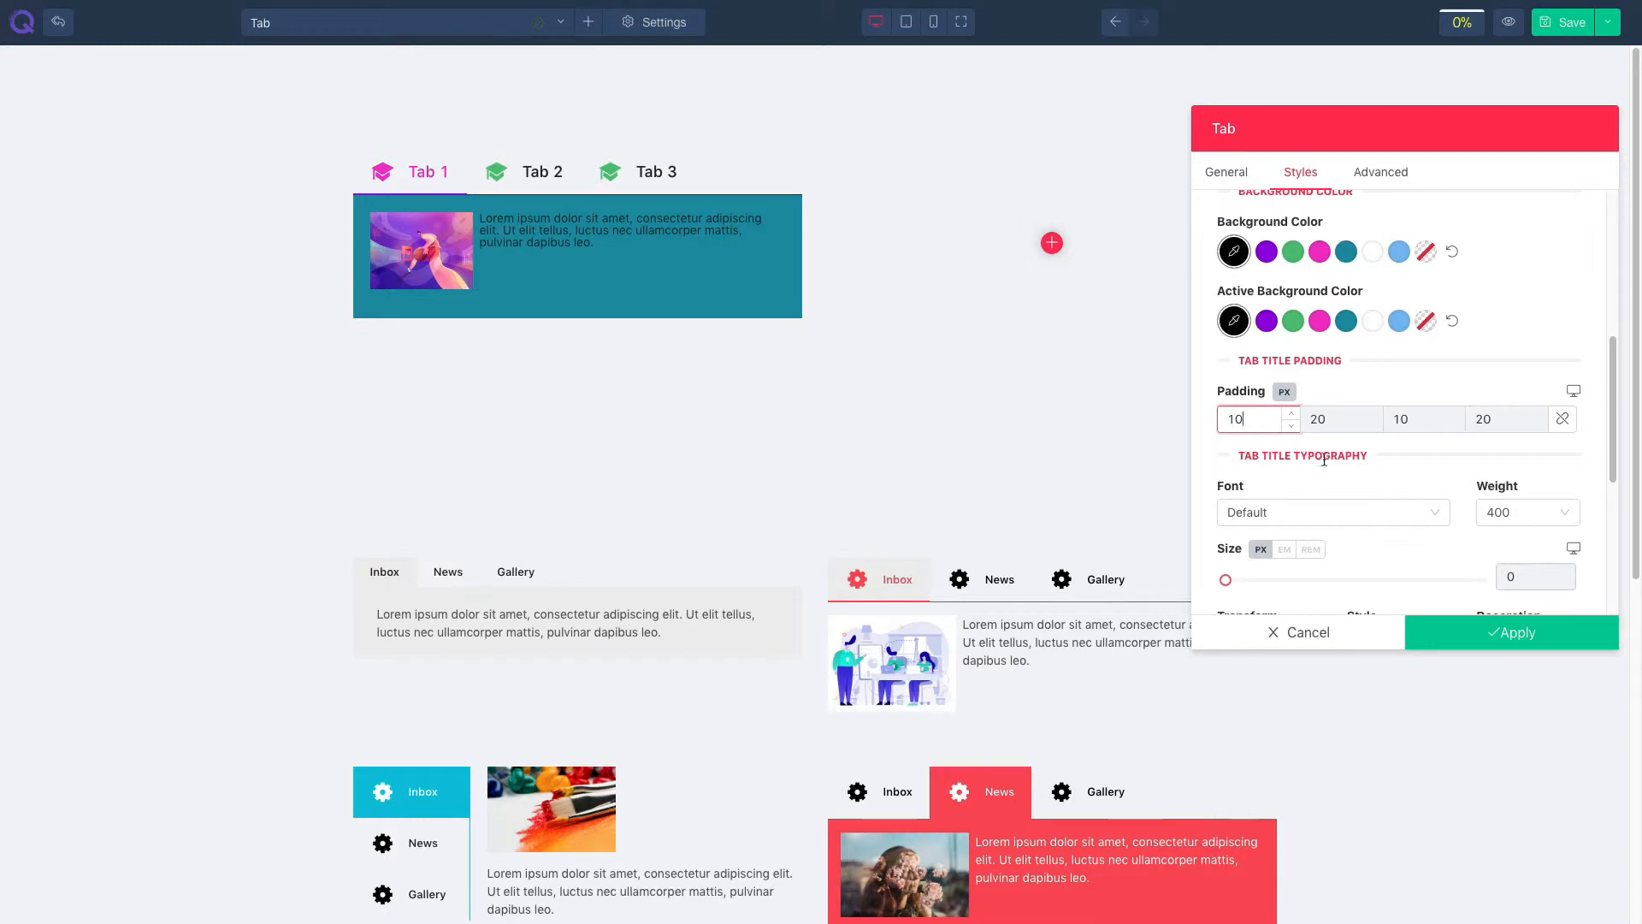
Step: Set the text color of the tab content to white
scroll(1324, 459, down, 2)
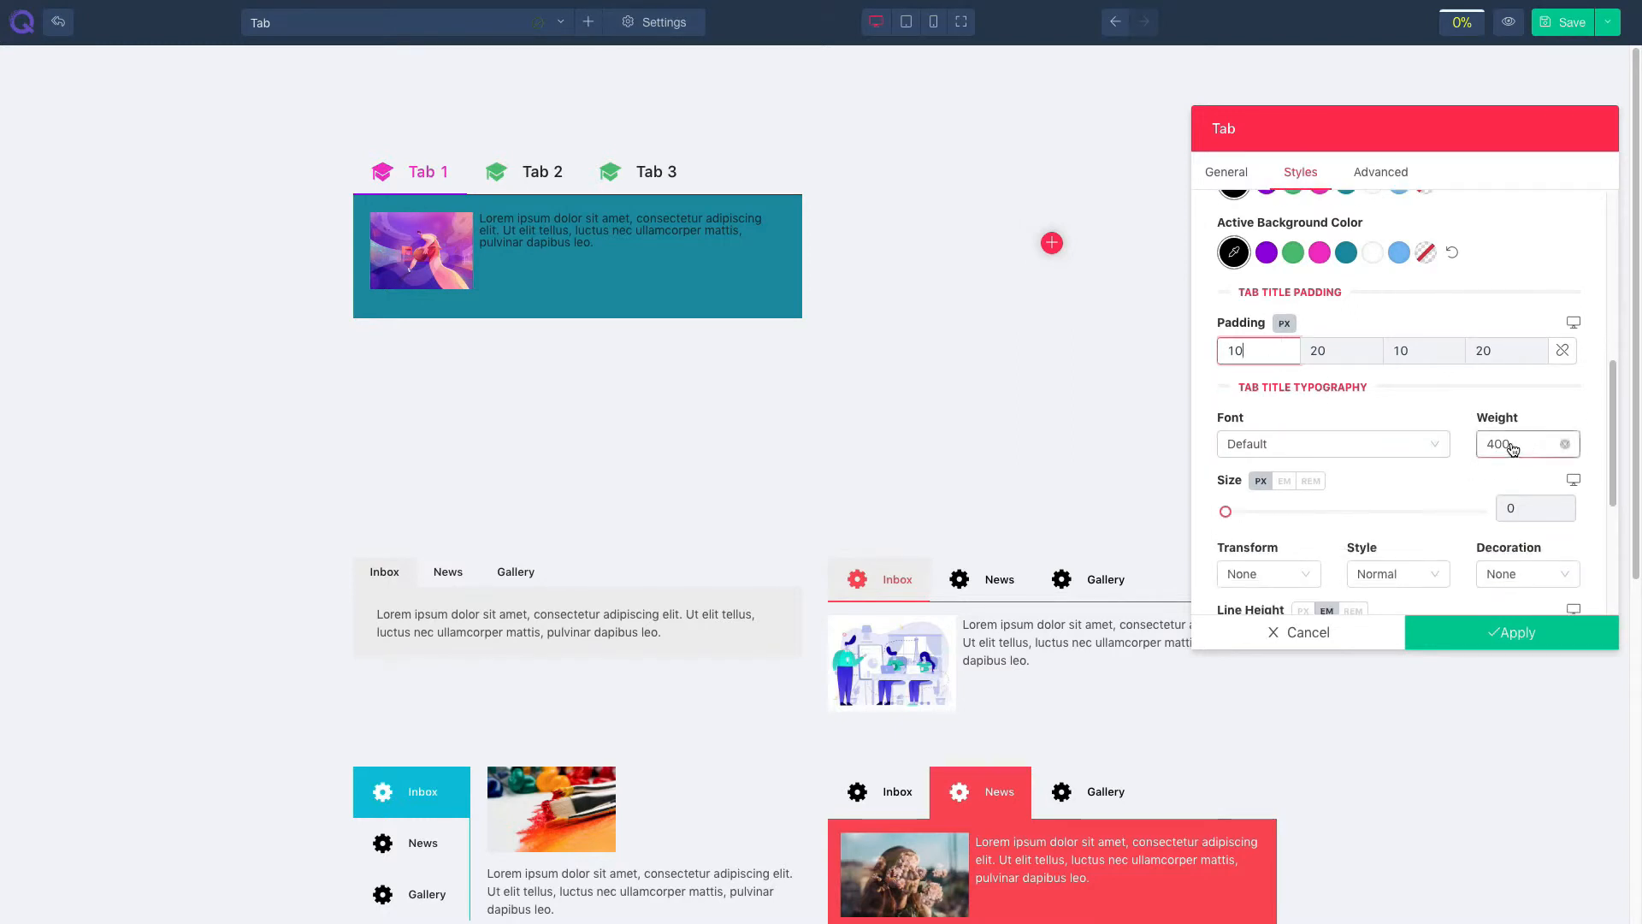
scroll(1345, 513, down, 1)
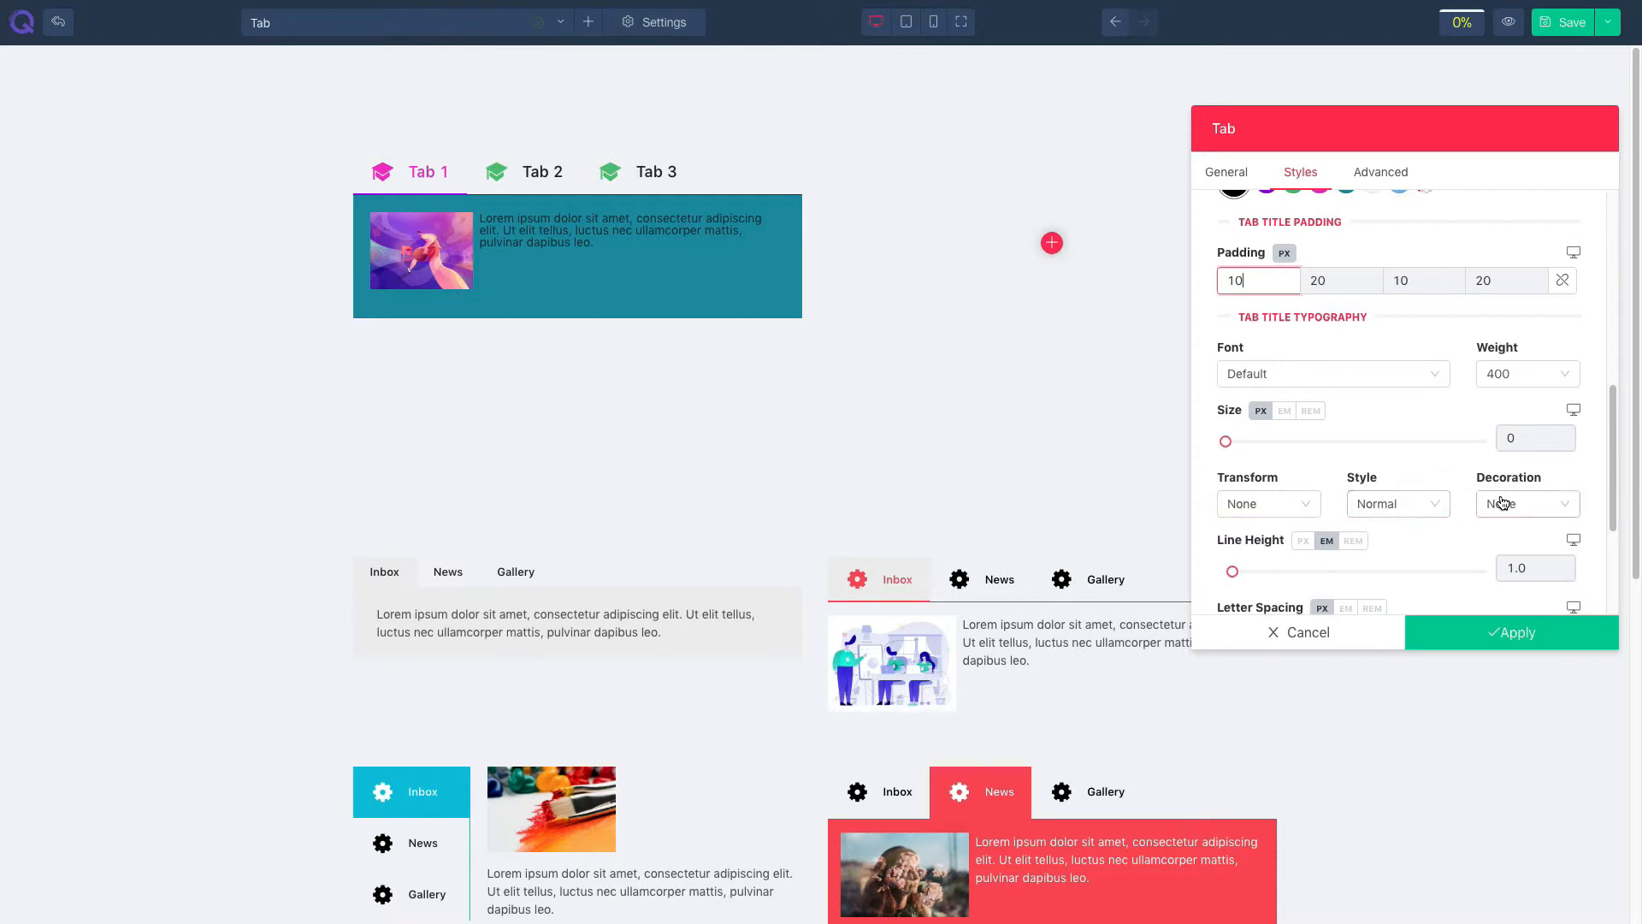
scroll(1418, 551, down, 2)
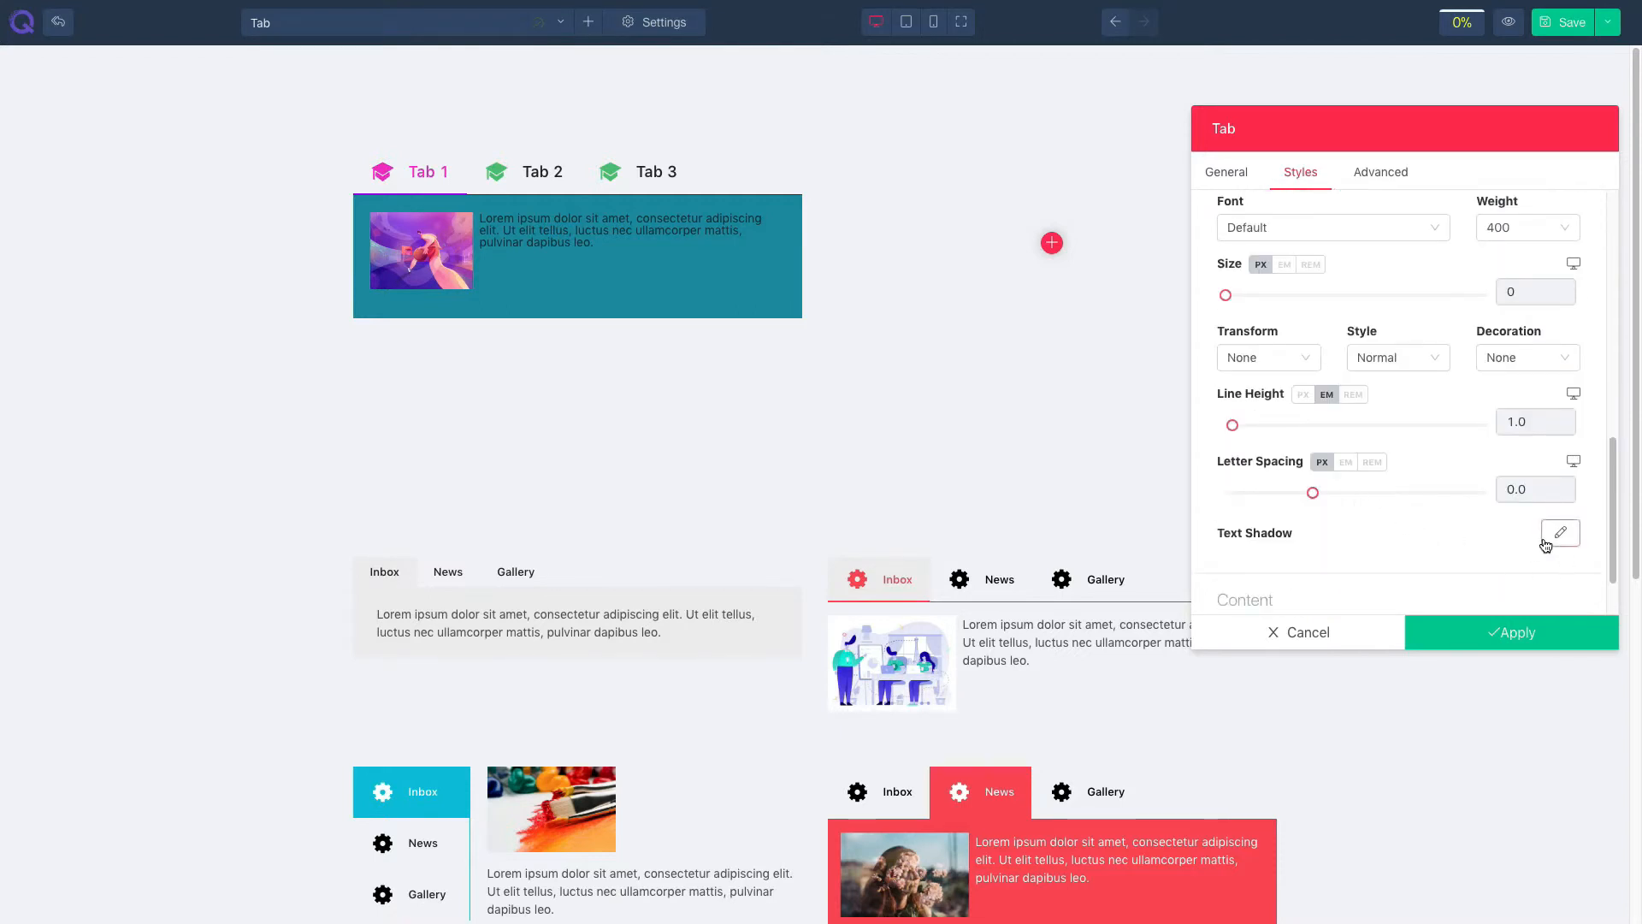
scroll(1368, 517, down, 1)
click(1325, 545)
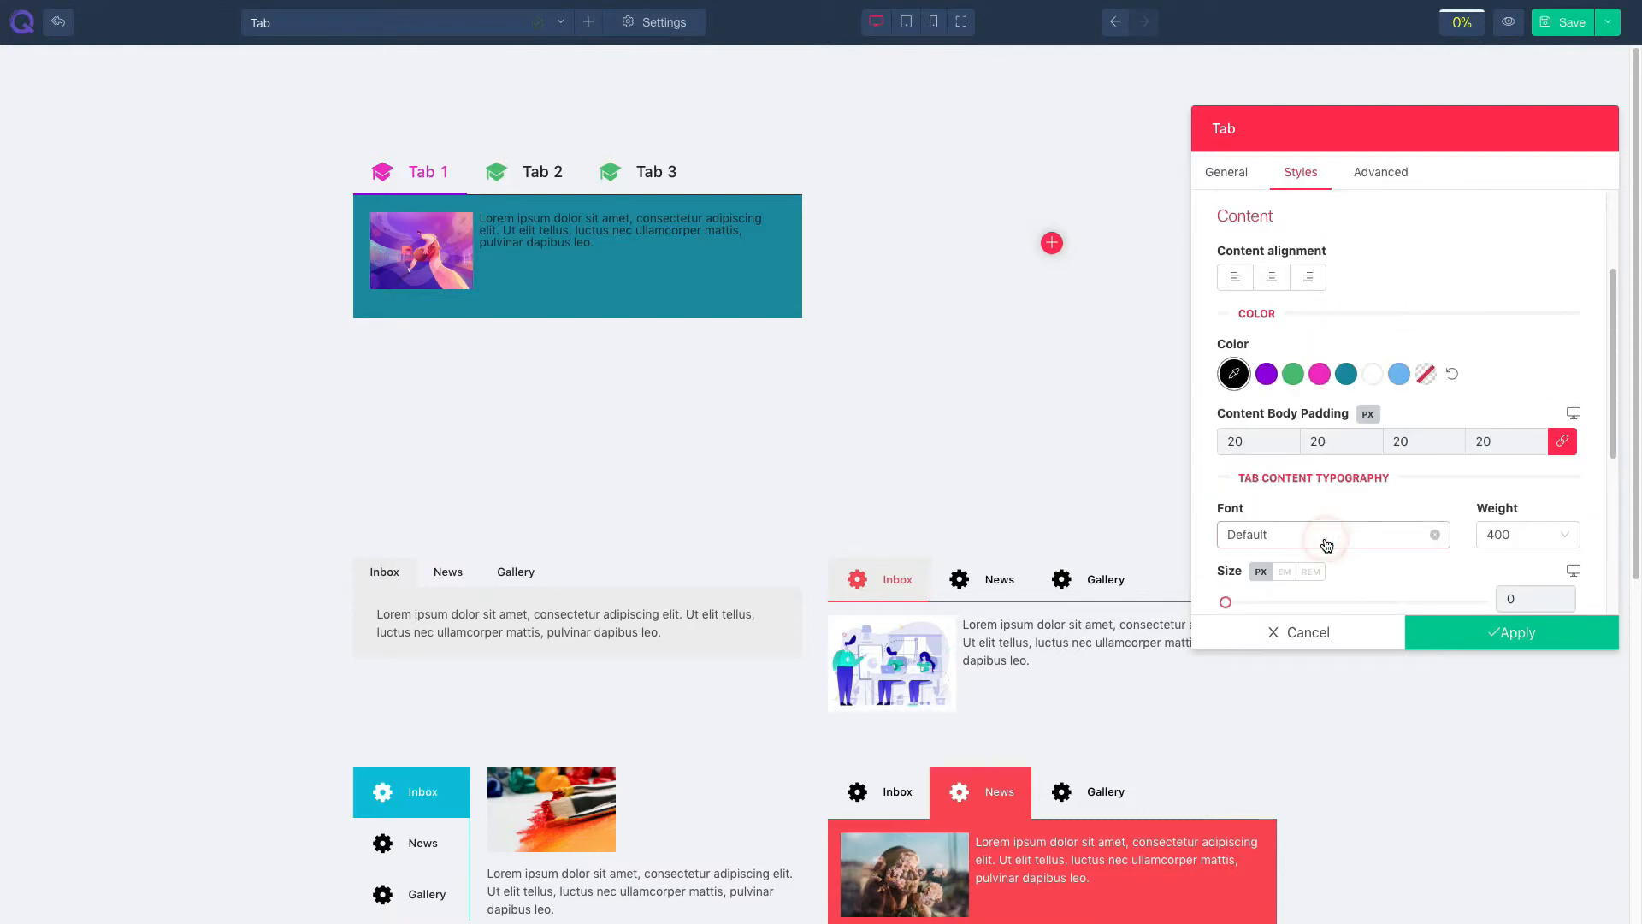
click(1371, 375)
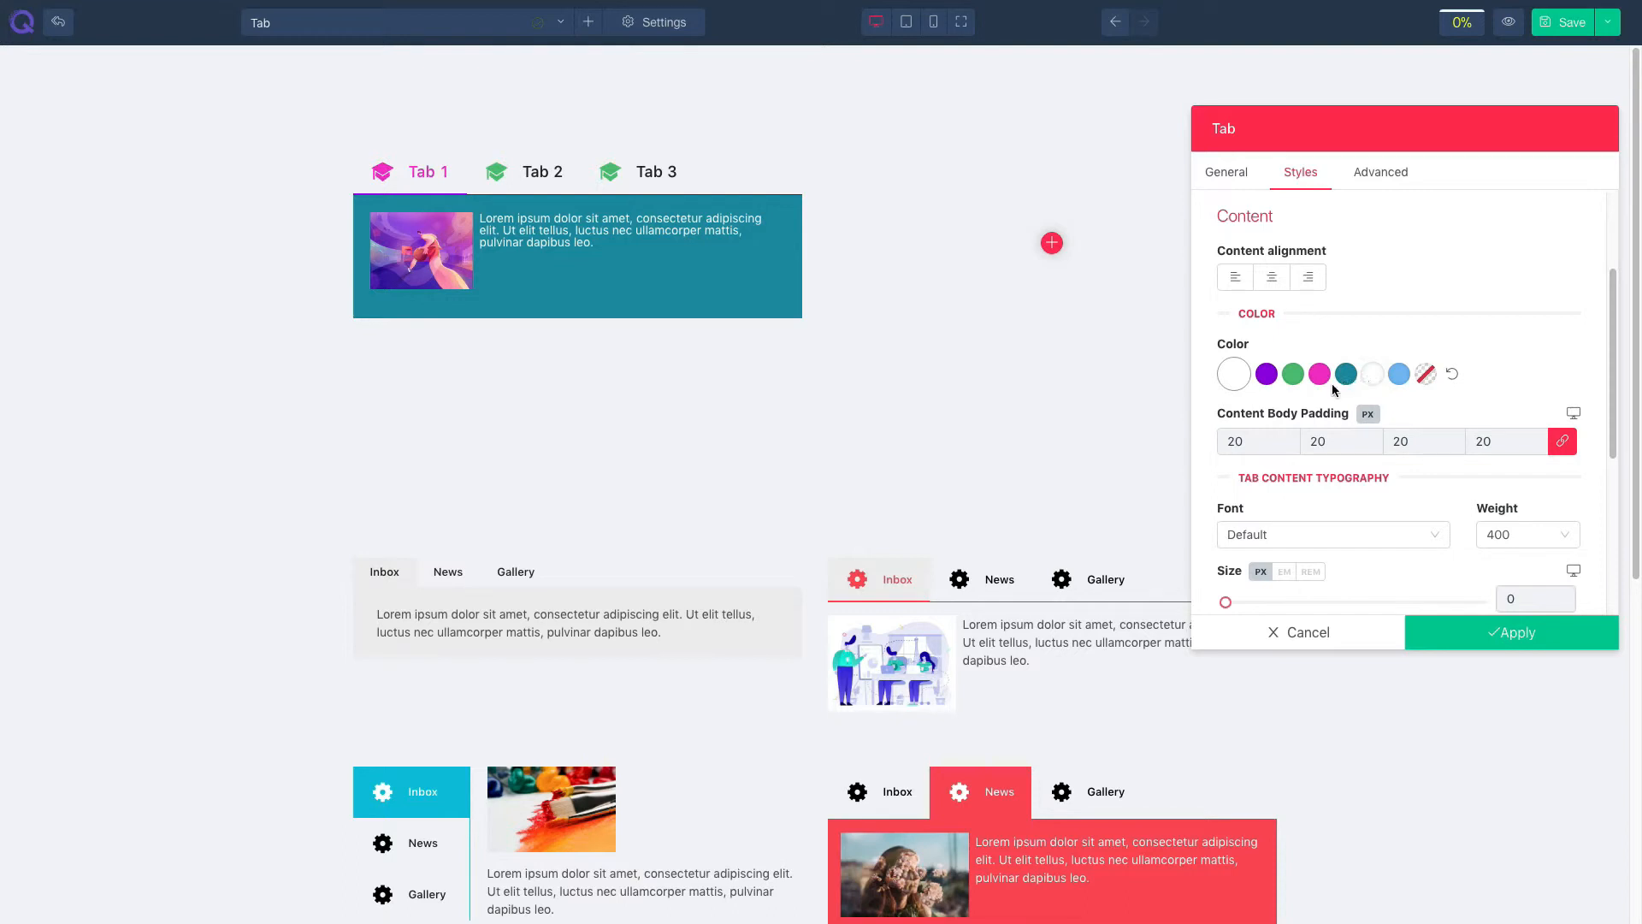
Step: Try a content body padding of 30 px on all sides, then set it back to 20 px
click(1243, 437)
double_click(1243, 443)
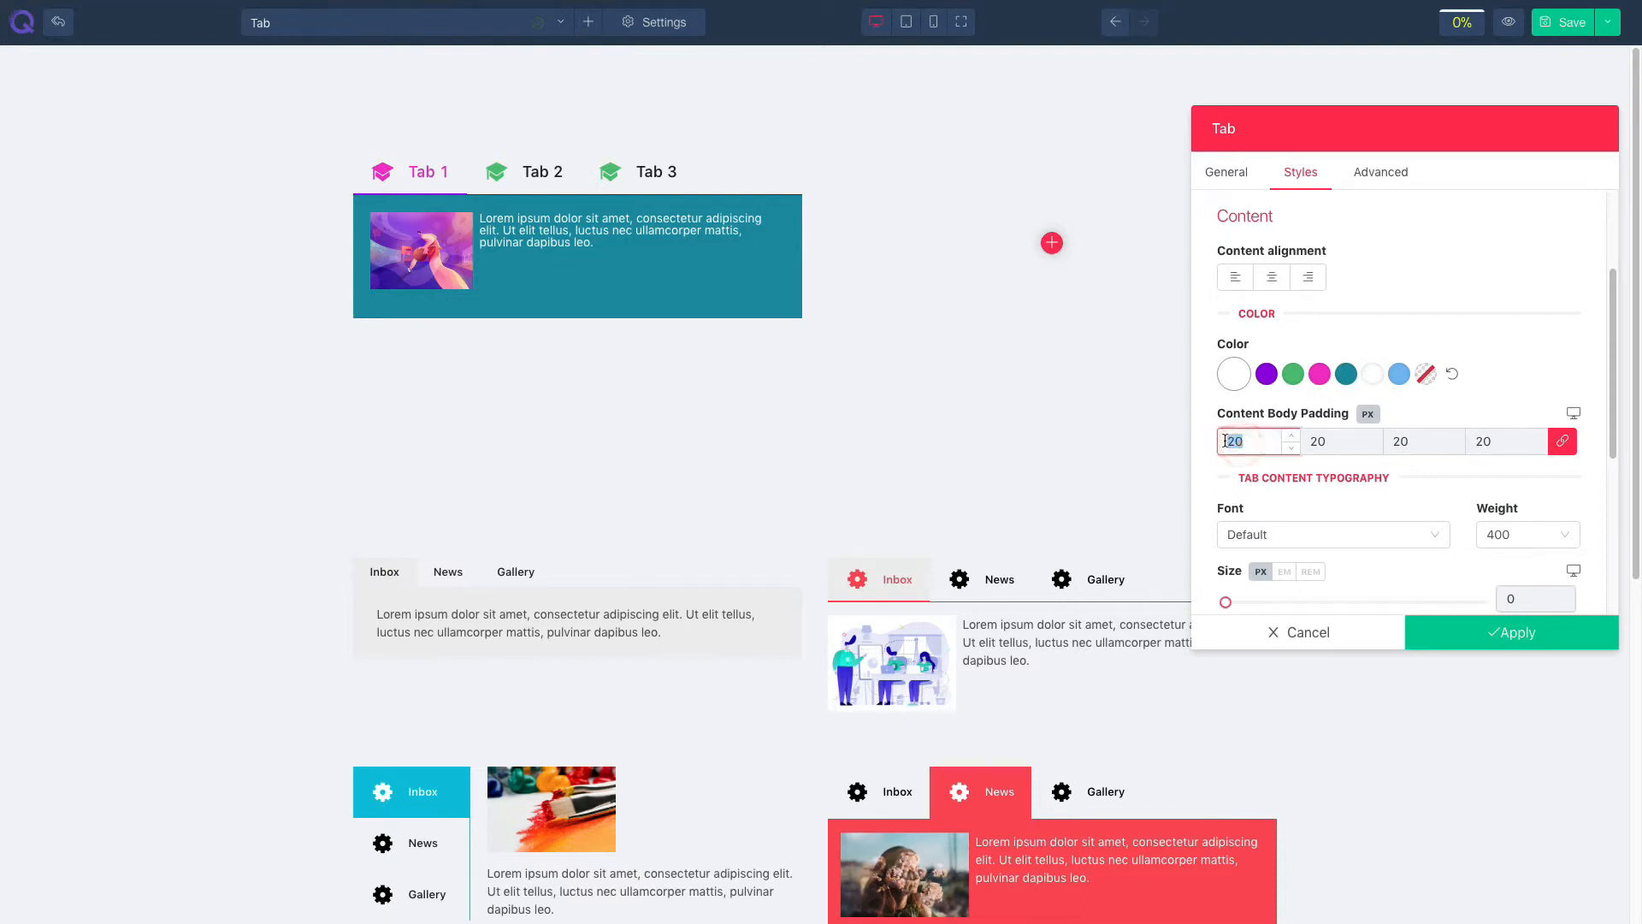
text(30)
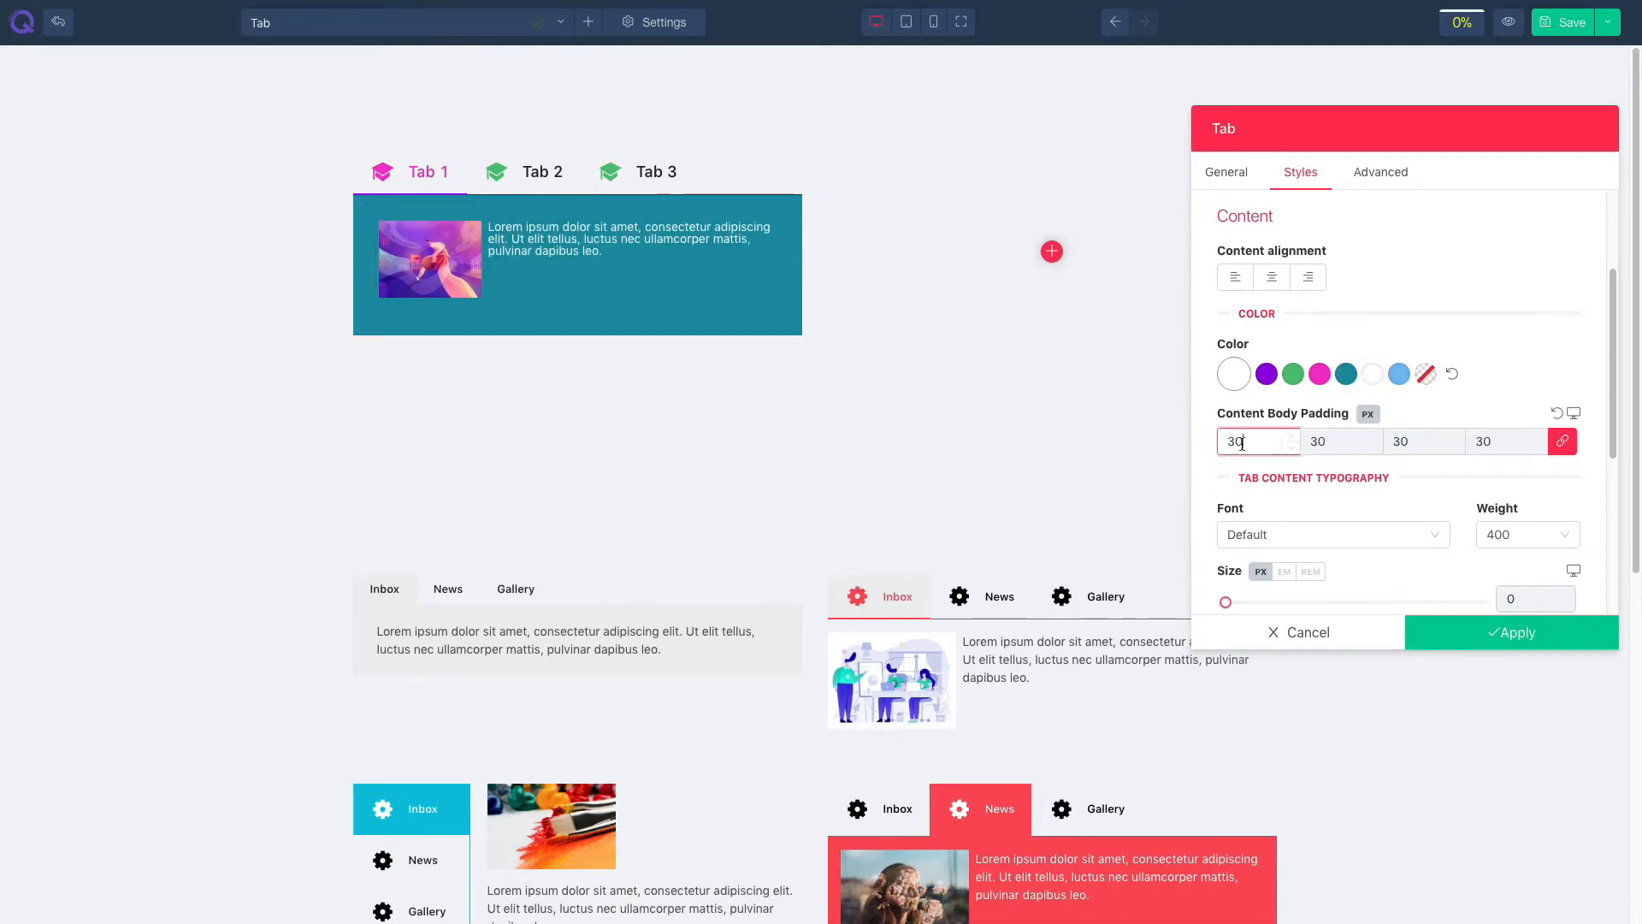
drag(1235, 444, 1229, 444)
text(2)
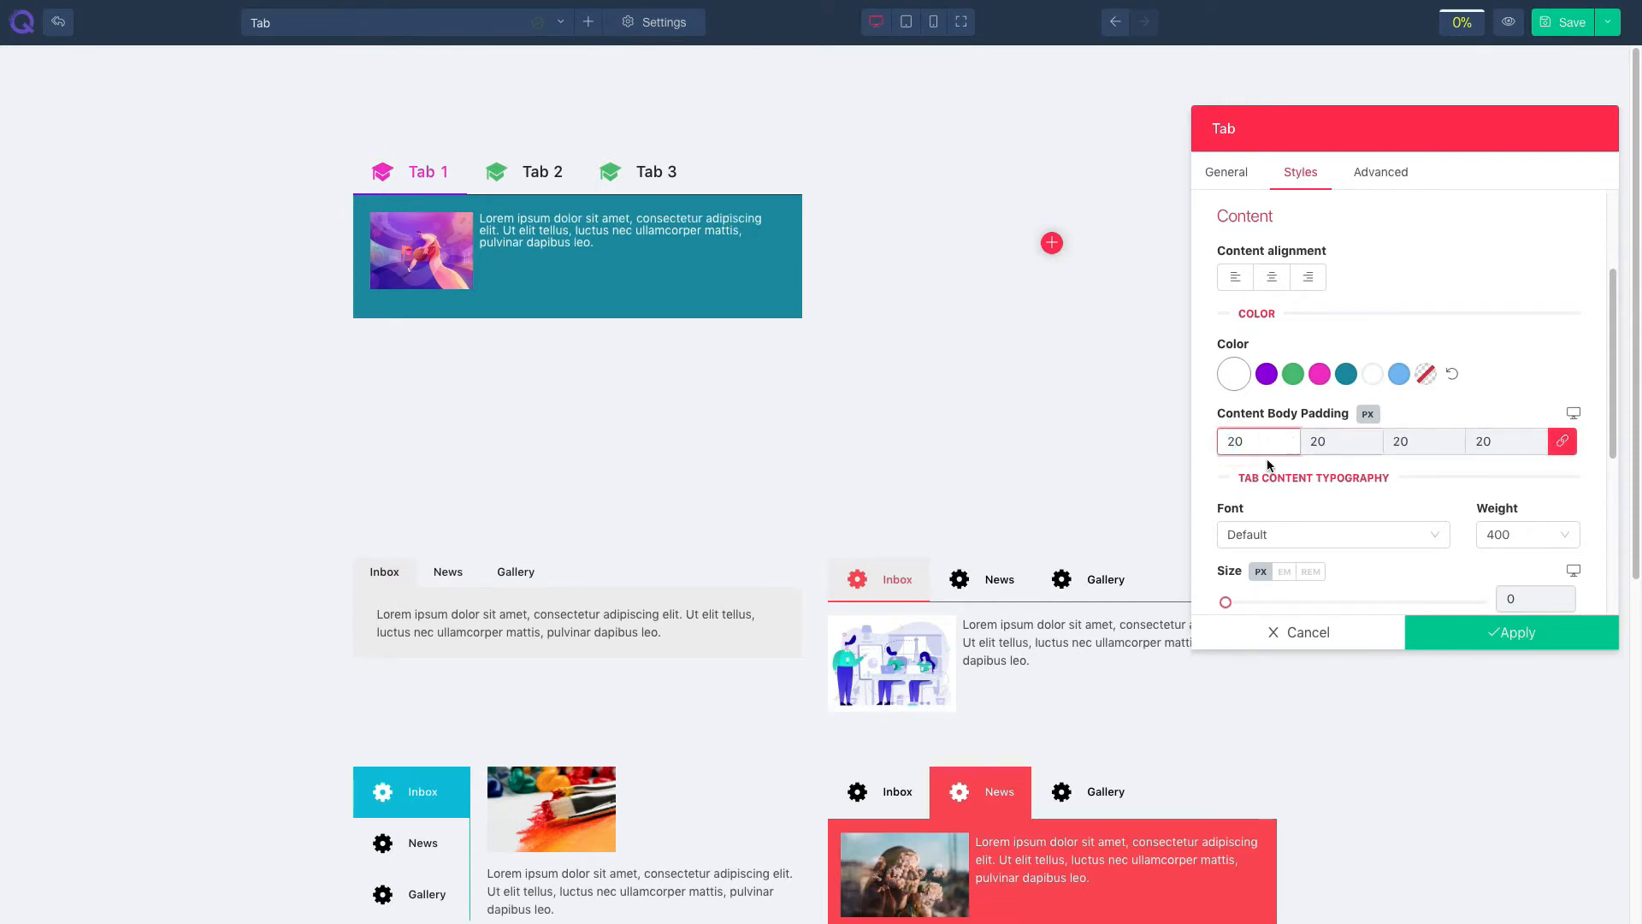
Step: Try placing the content image on top with left, right and center positions, then turn the top placement off
scroll(1268, 464, down, 1)
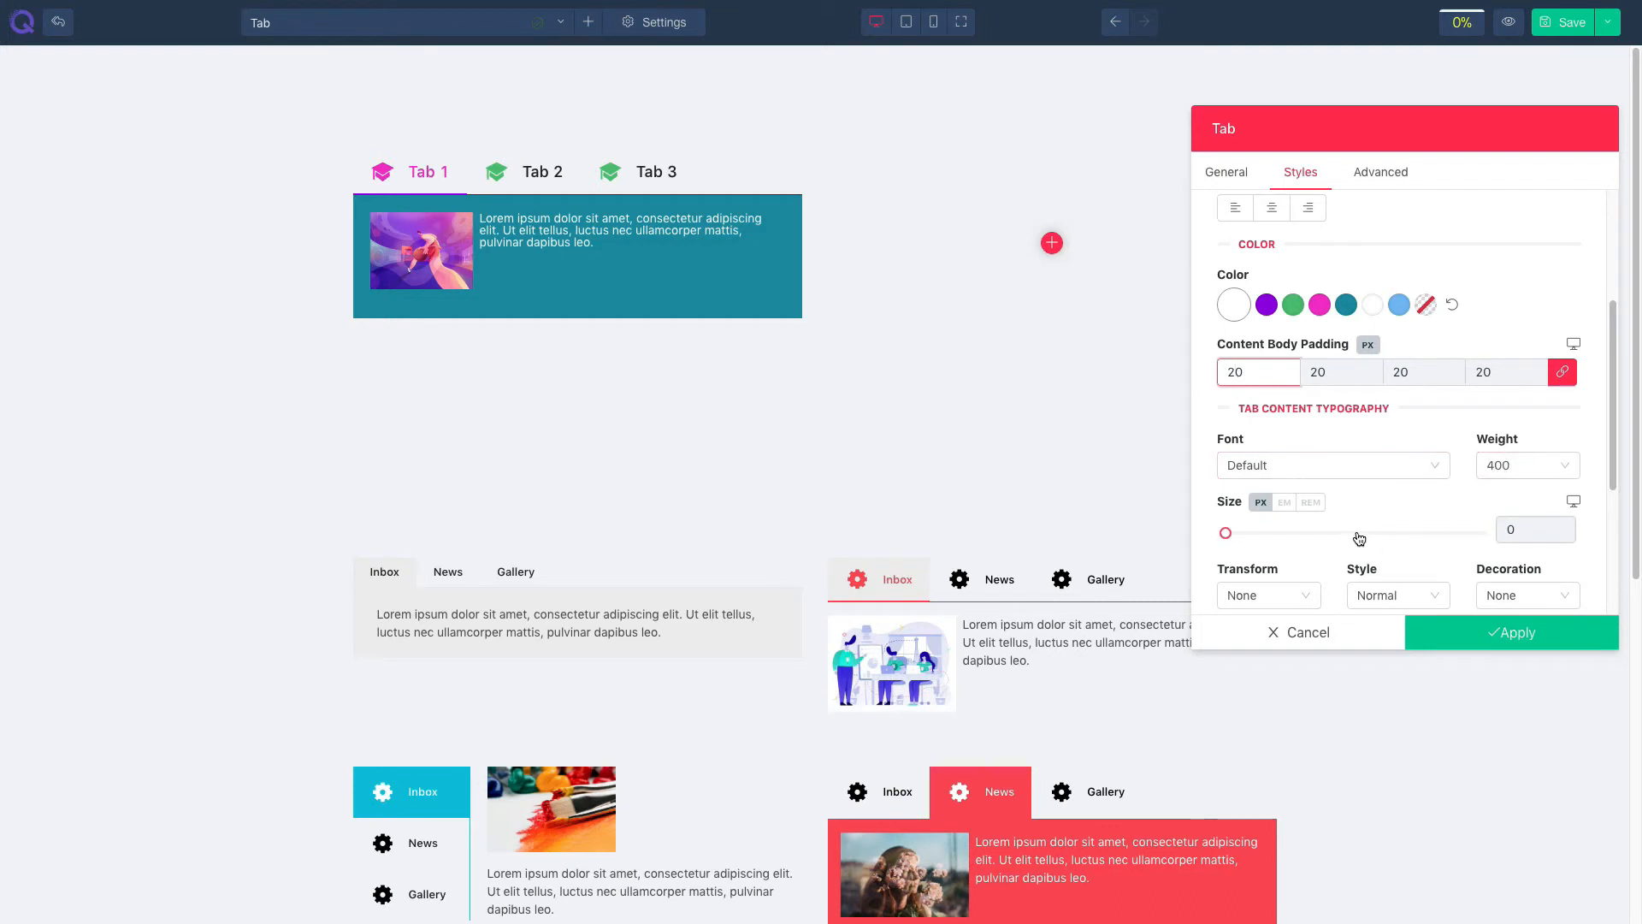
scroll(1294, 513, down, 1)
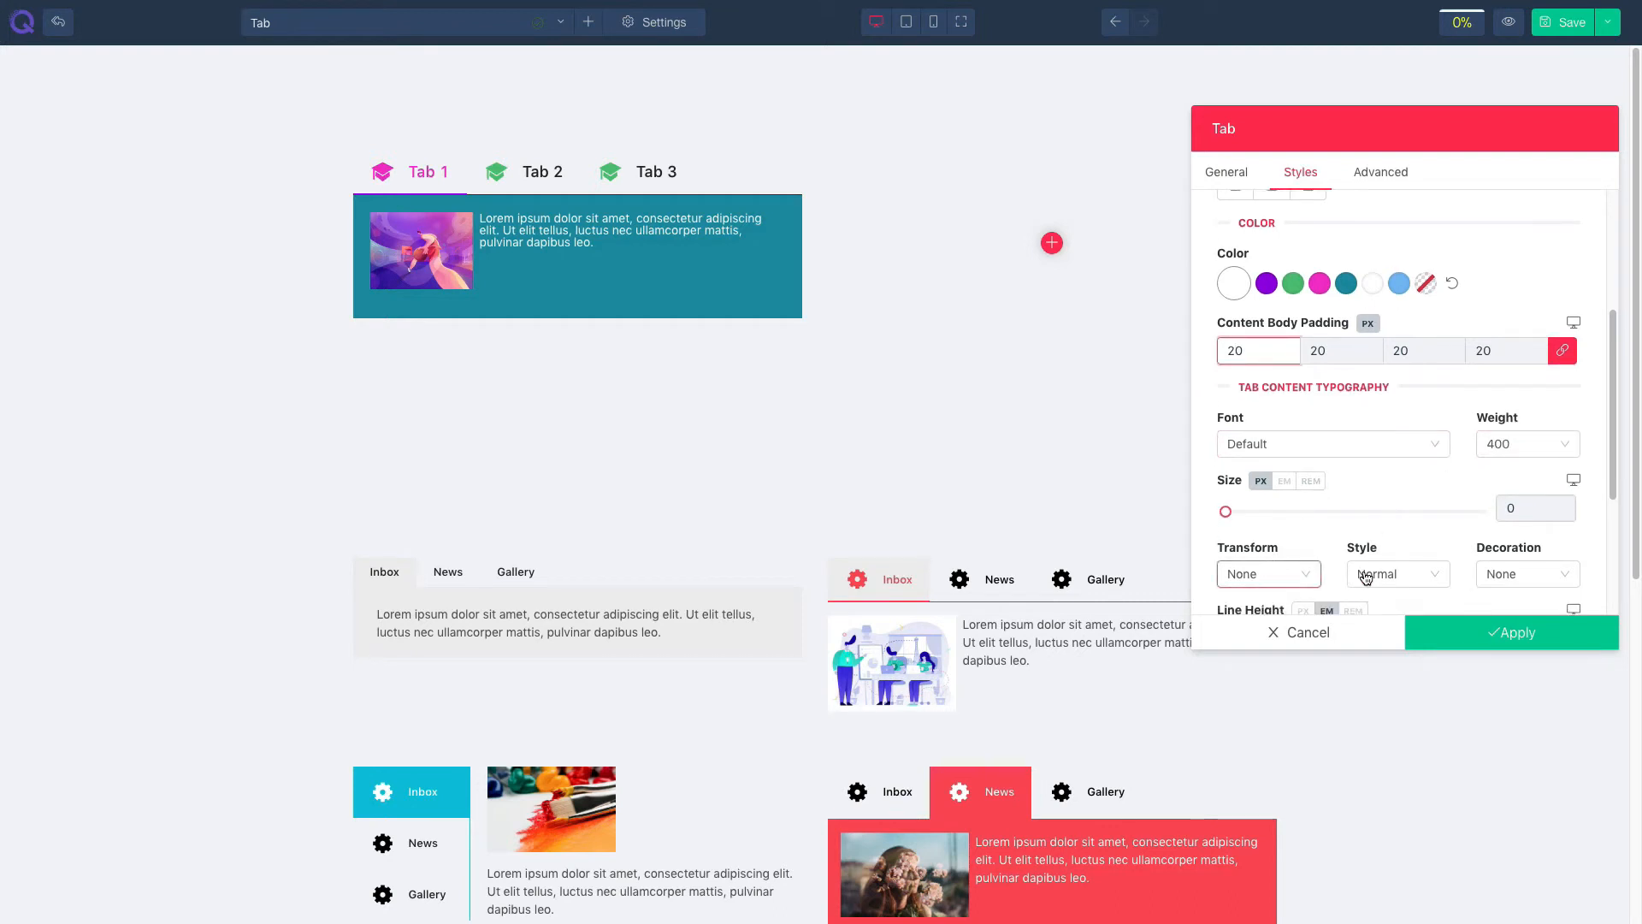
scroll(1452, 557, down, 1)
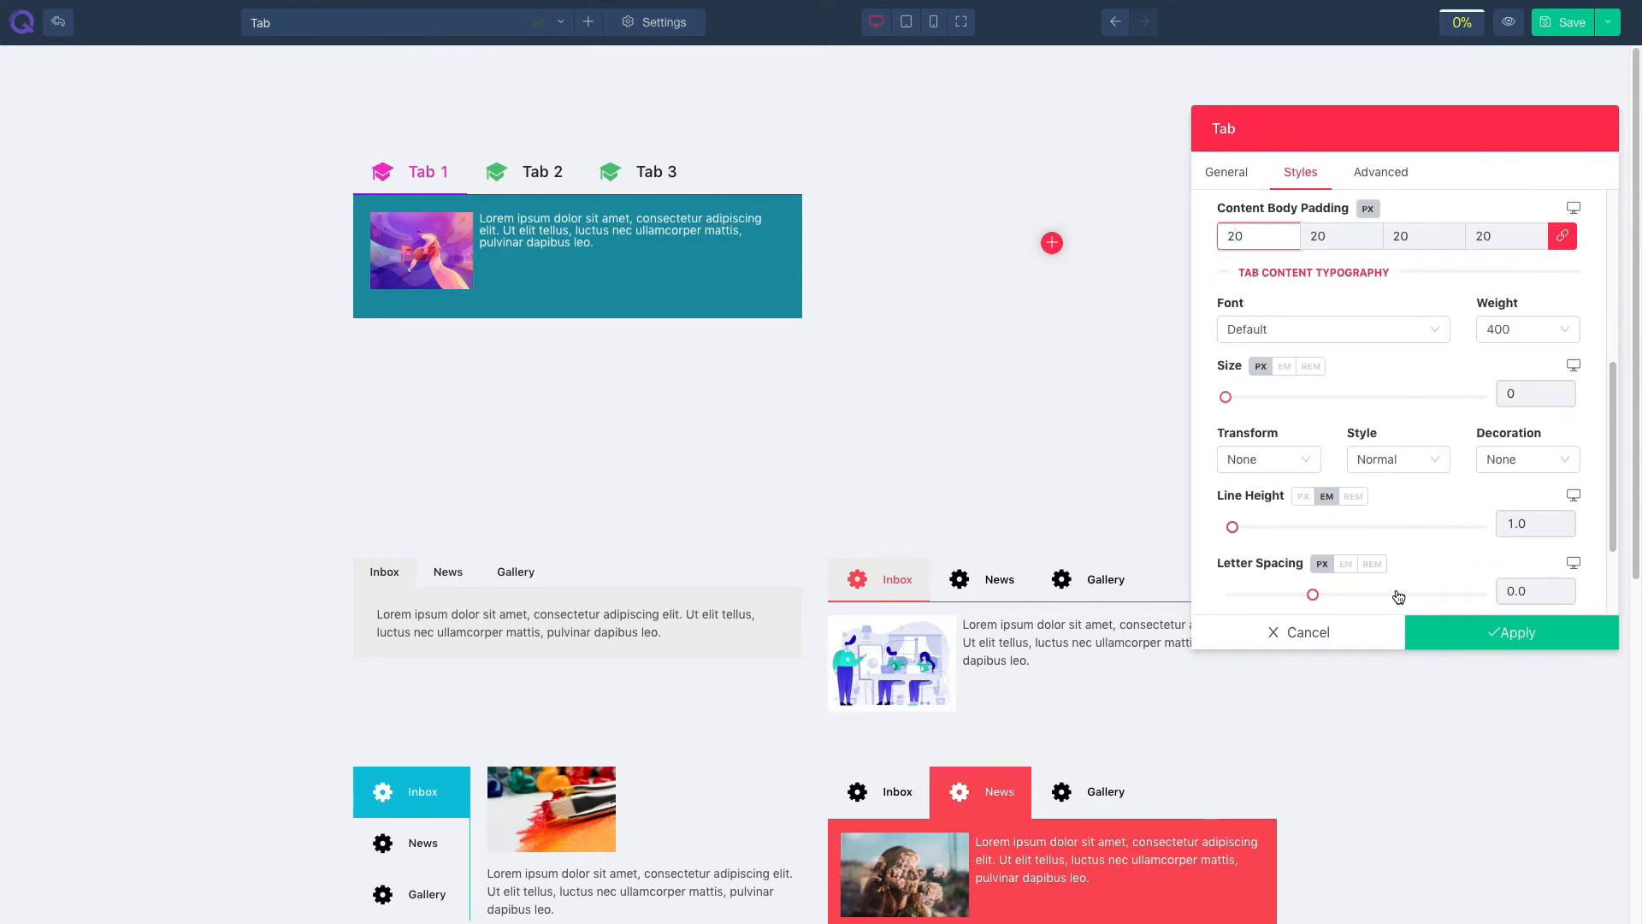
scroll(1403, 545, down, 1)
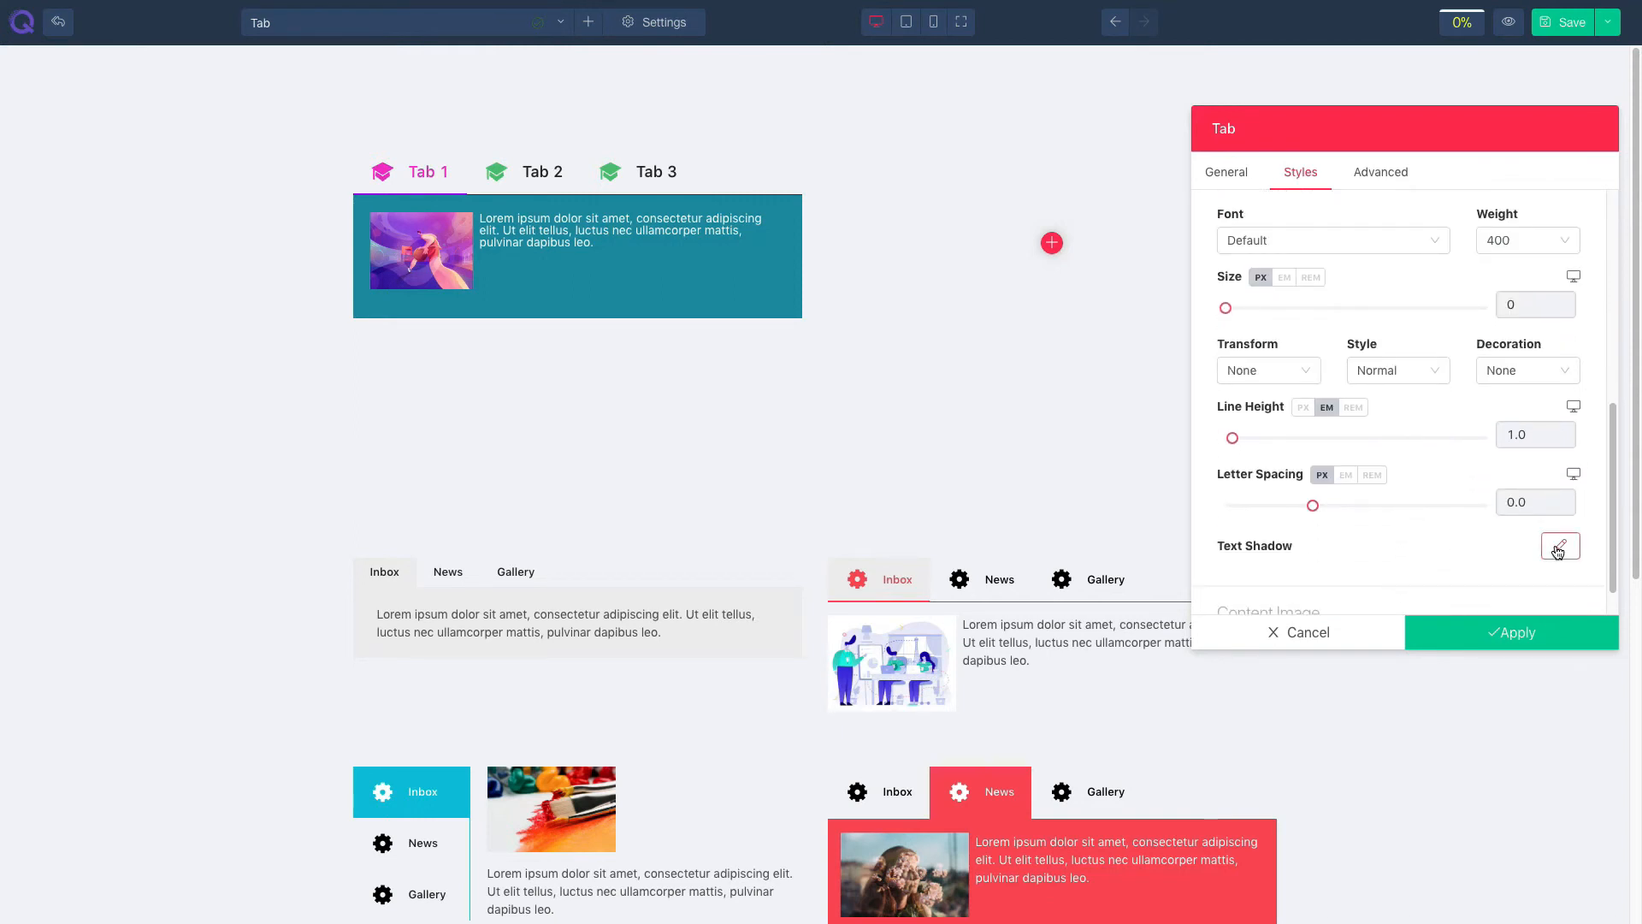
scroll(1411, 556, down, 1)
click(1385, 568)
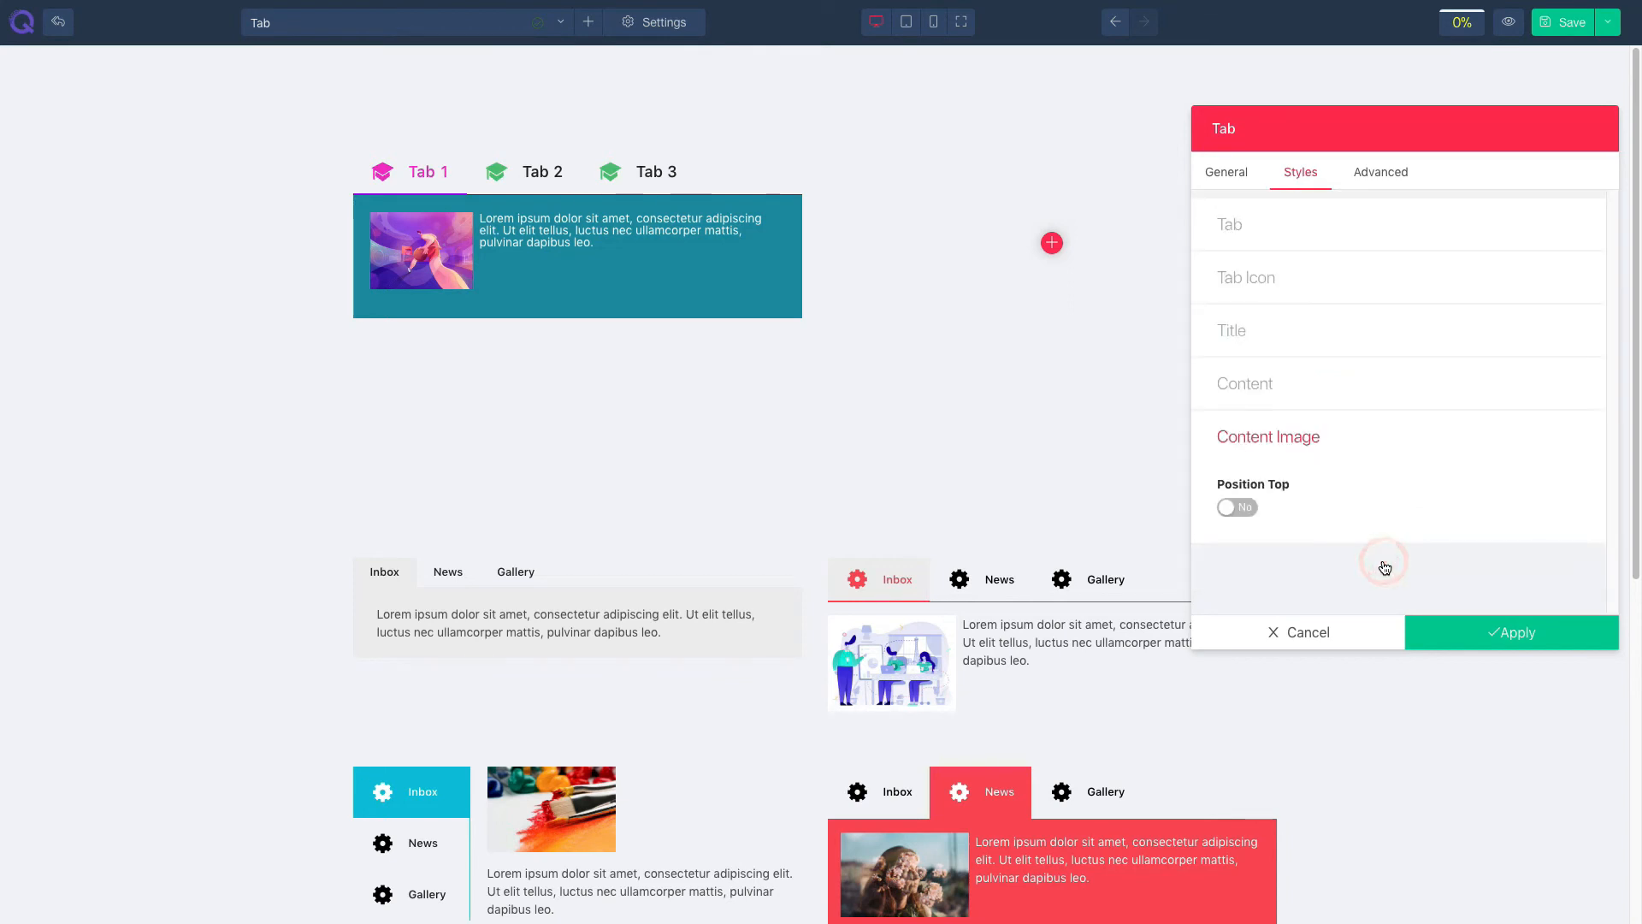
click(1237, 507)
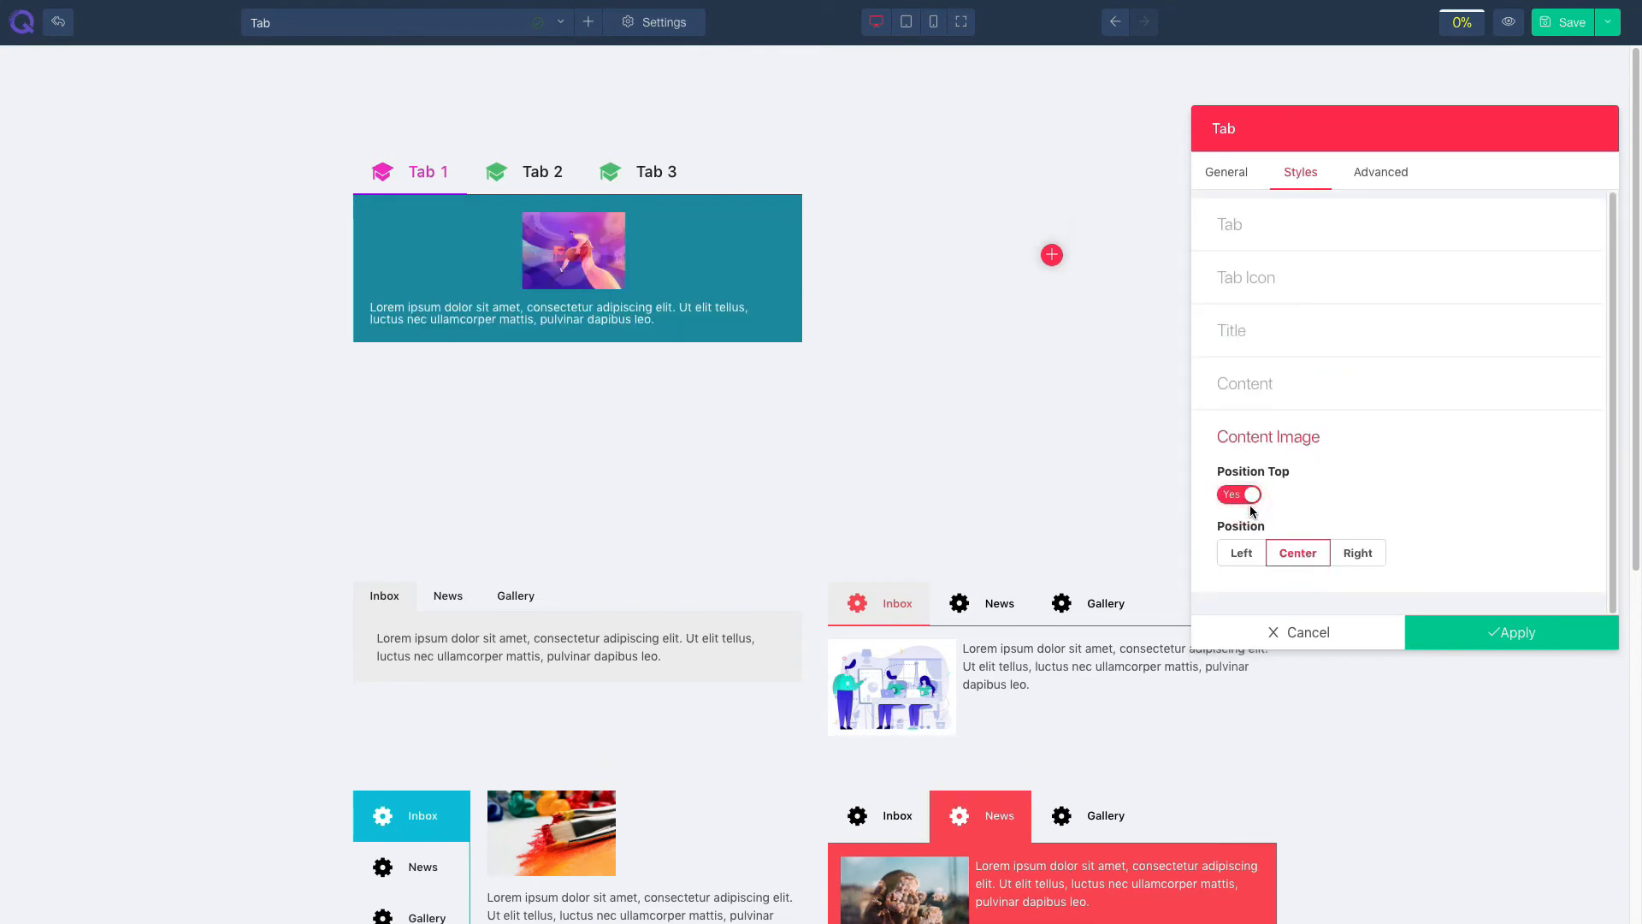
click(1247, 559)
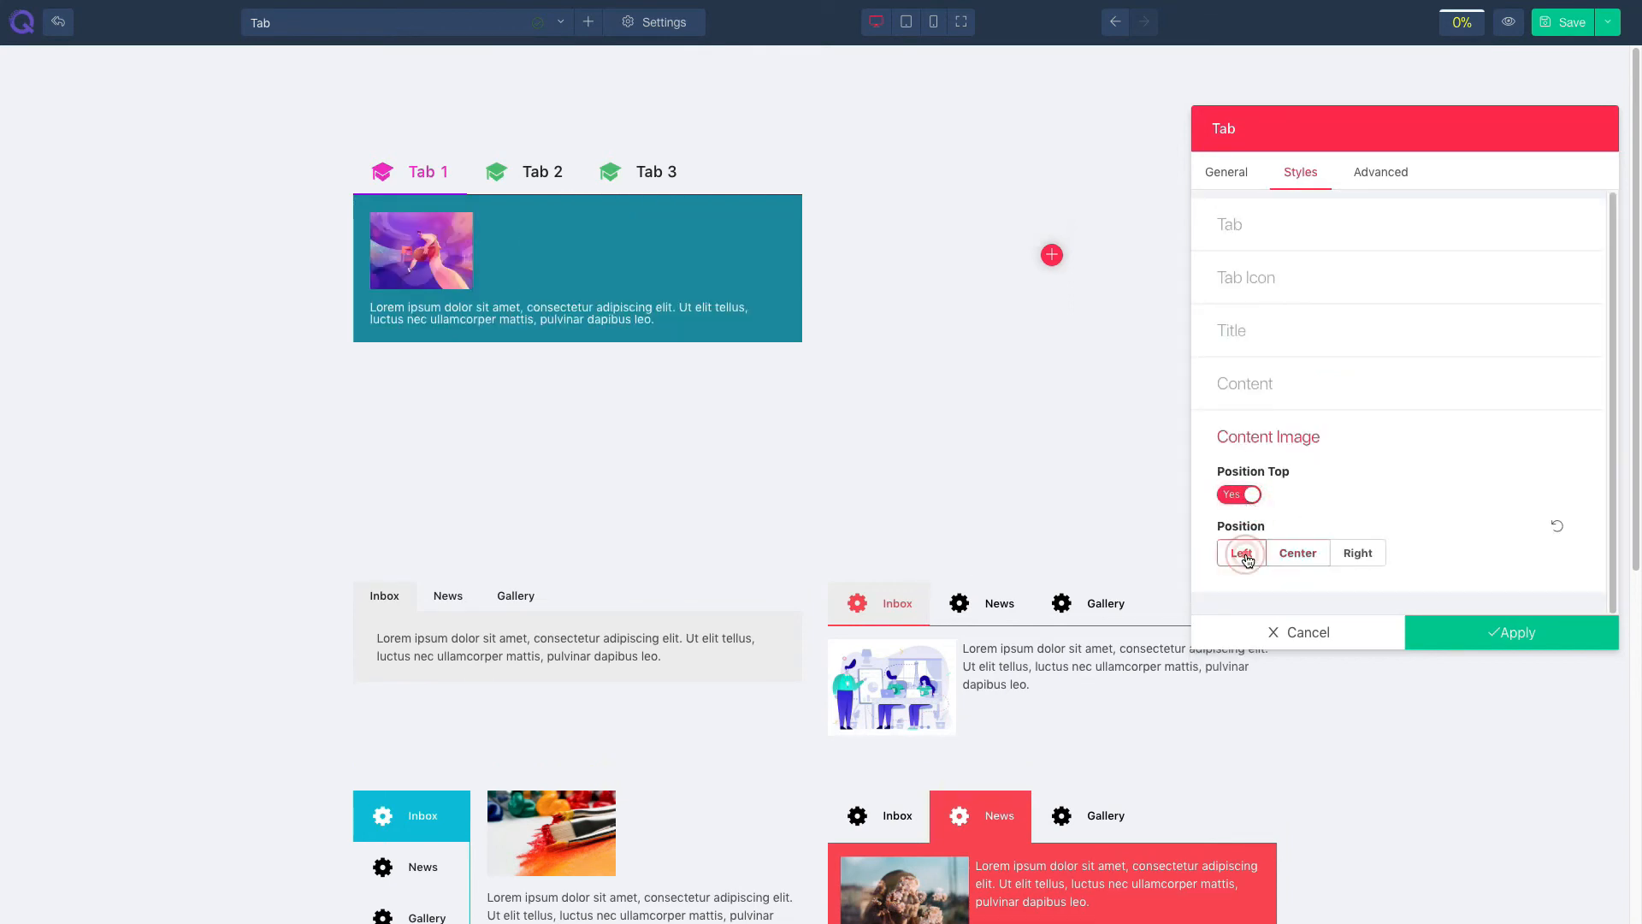
click(1338, 552)
click(1304, 554)
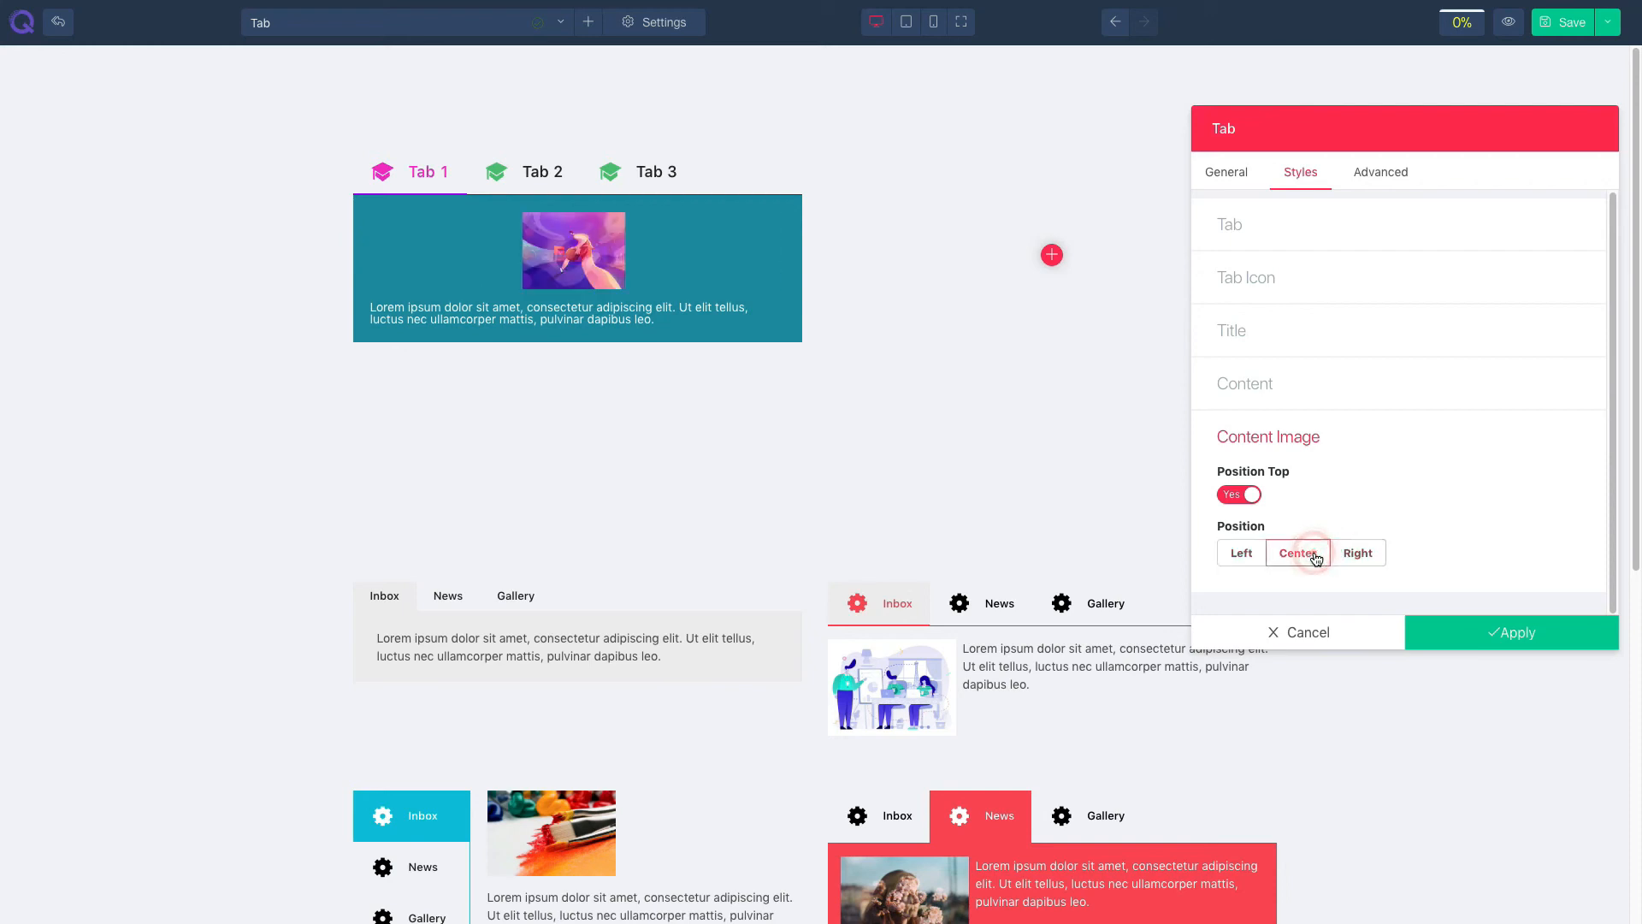
click(1248, 497)
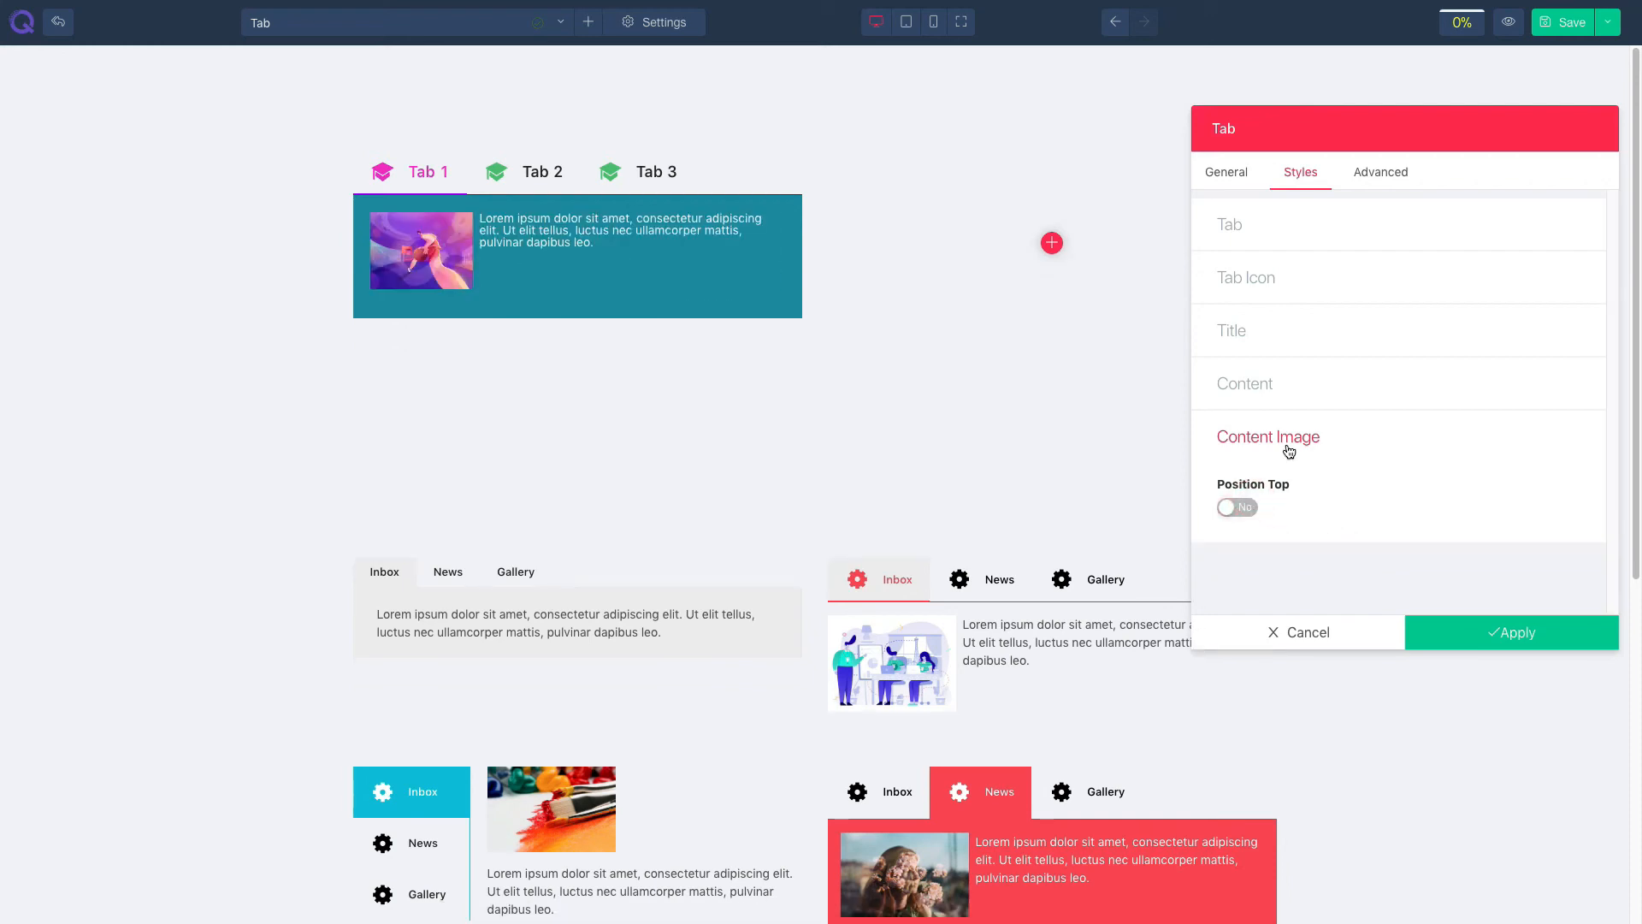
Step: View the advanced setting groups of the Tab element and apply the element's changes
click(1382, 172)
click(1306, 222)
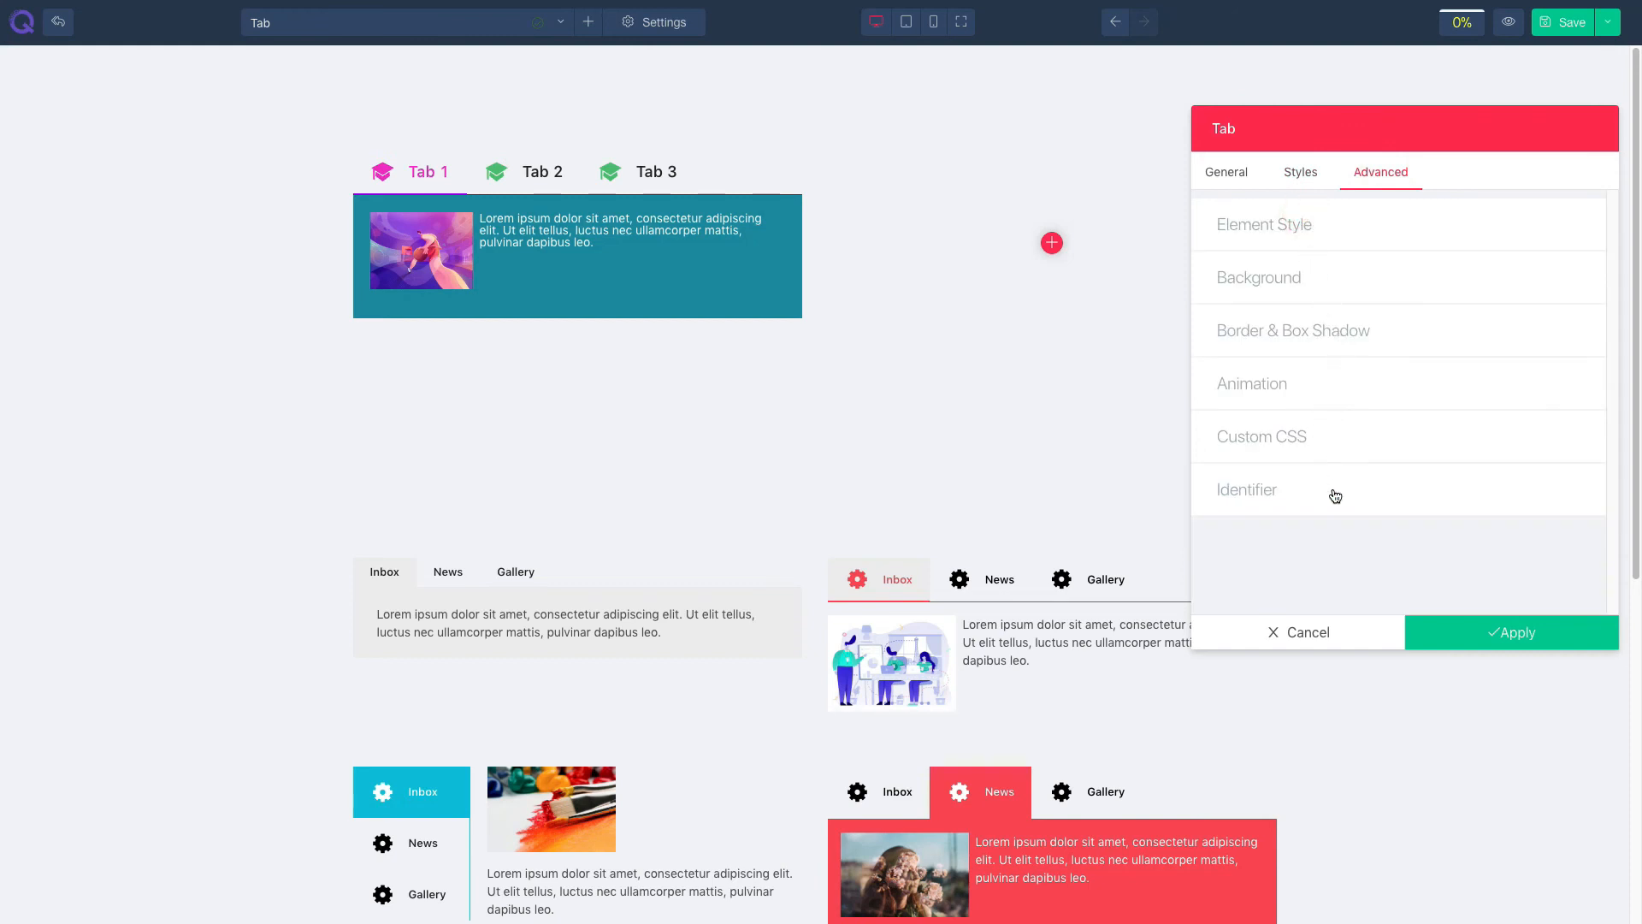
click(1477, 643)
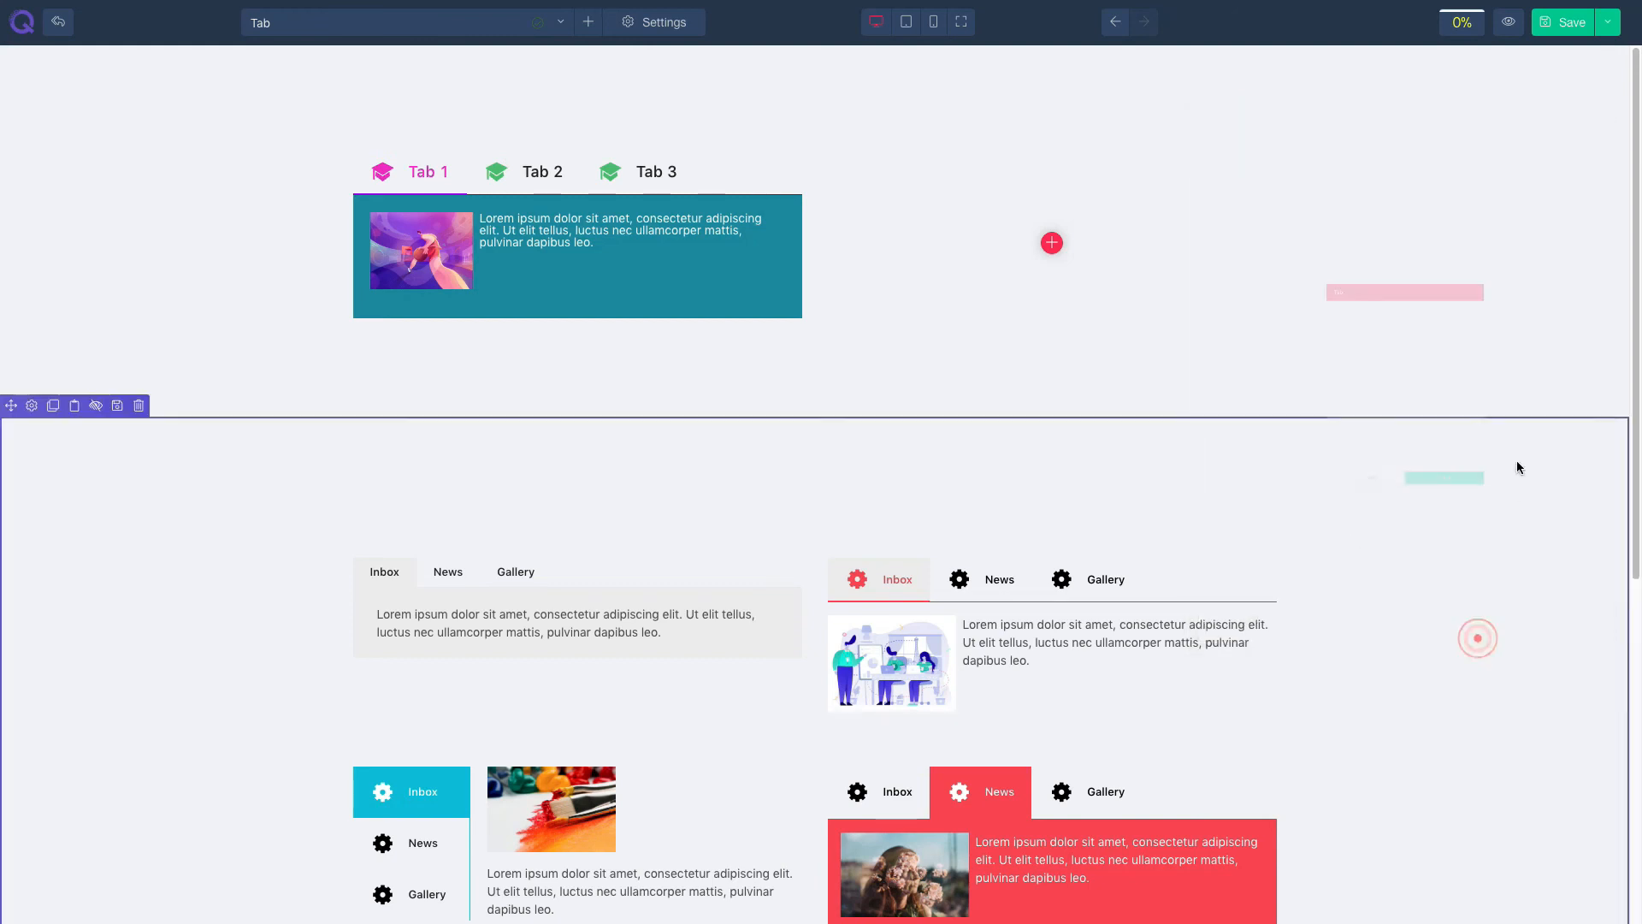